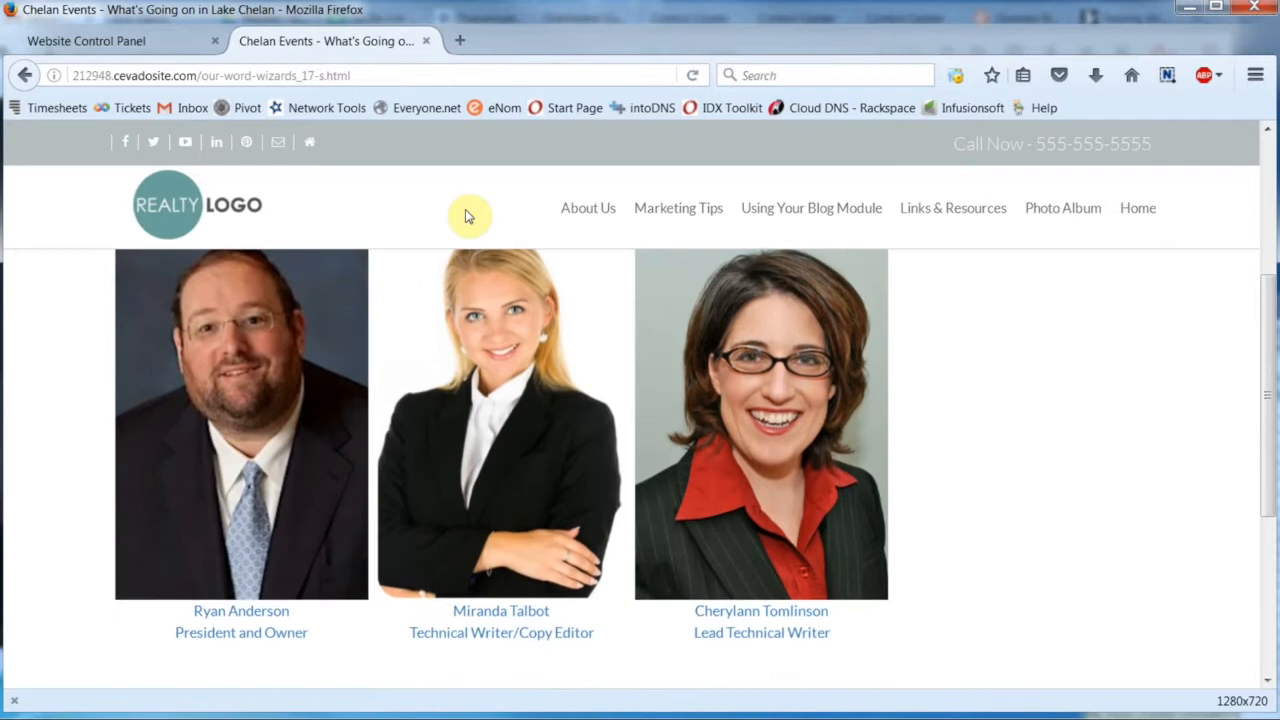
# - View the Fun Things To Do photo page and the Community Resource Page on the live website
pyautogui.scroll(3, 468, 216)
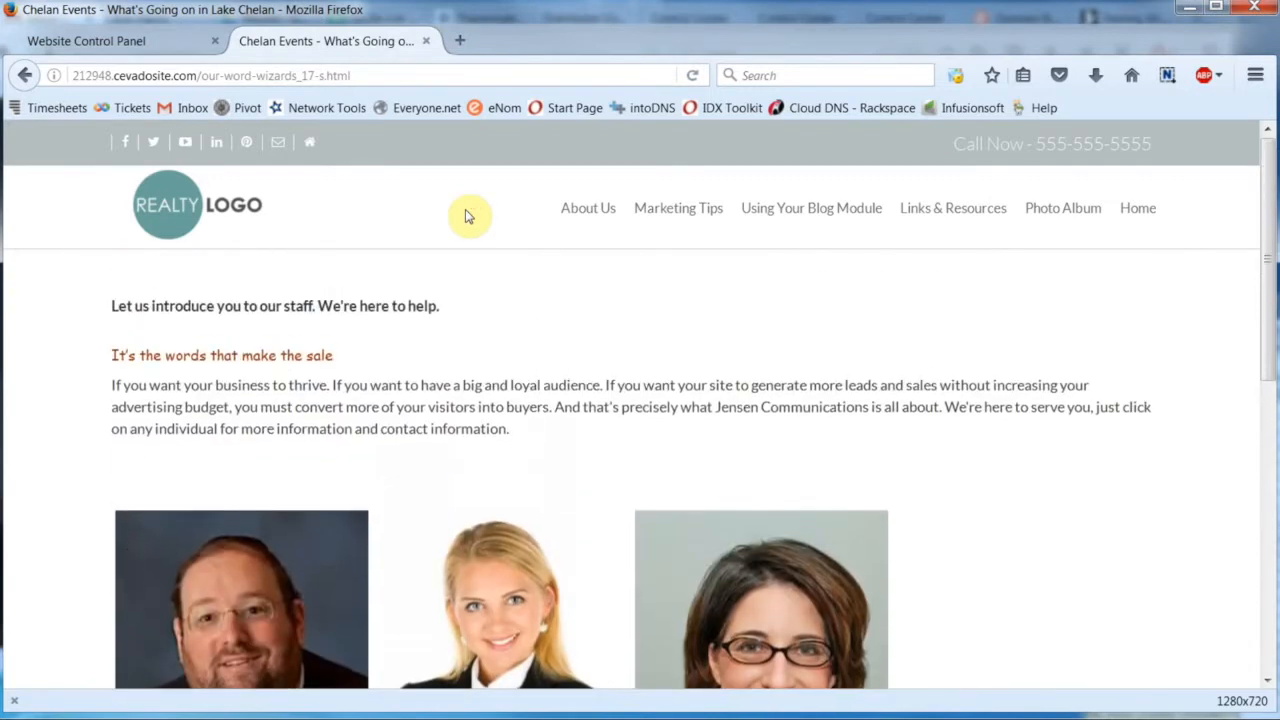
pyautogui.moveTo(1040, 215)
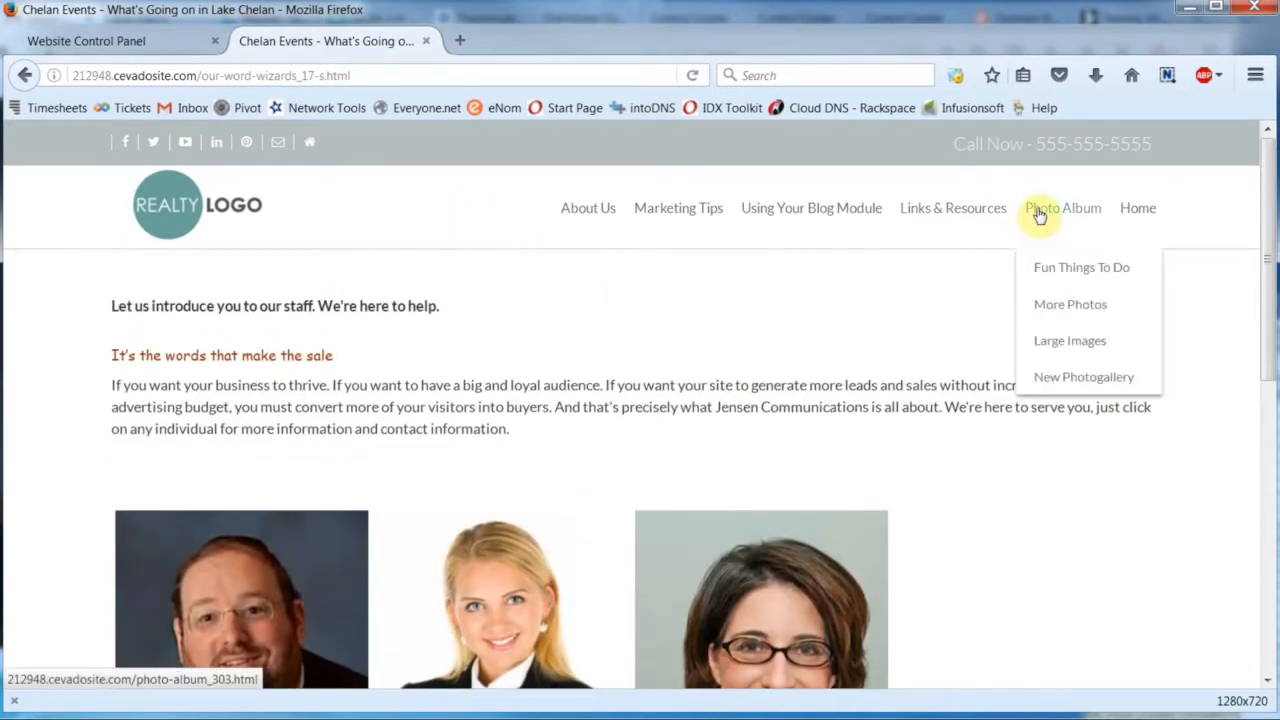
pyautogui.click(1044, 277)
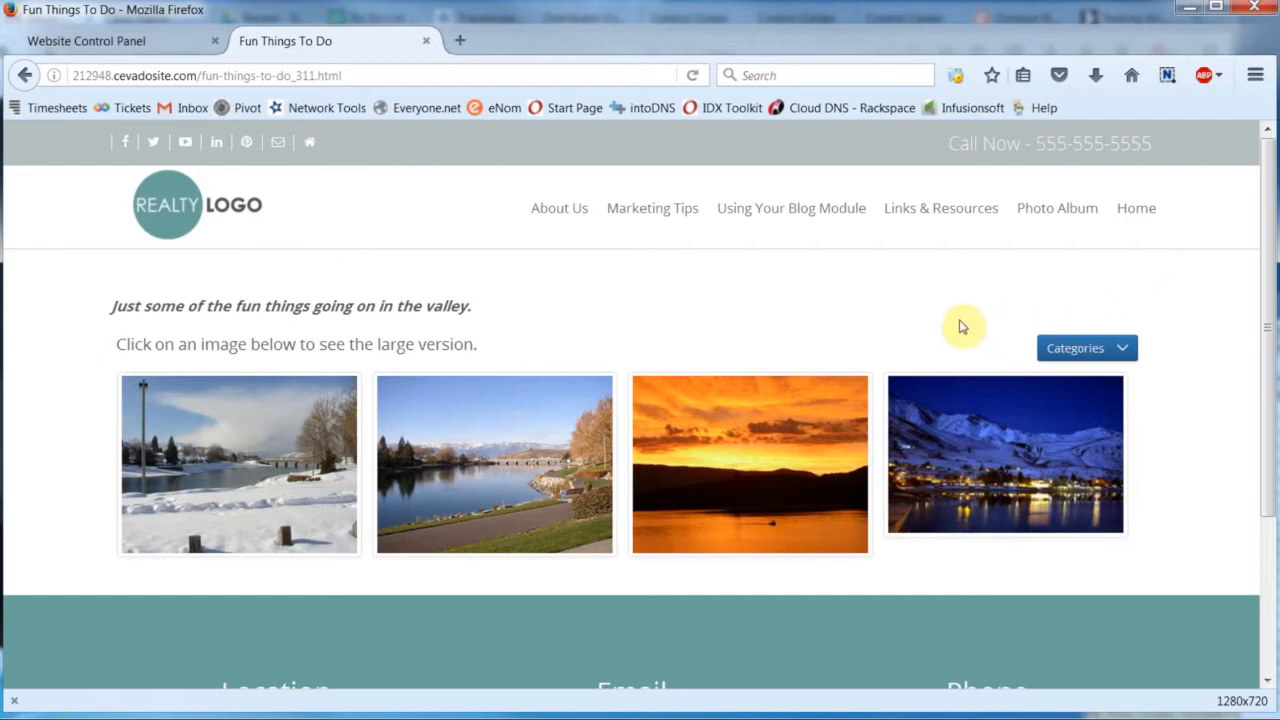
pyautogui.moveTo(917, 235)
pyautogui.click(924, 273)
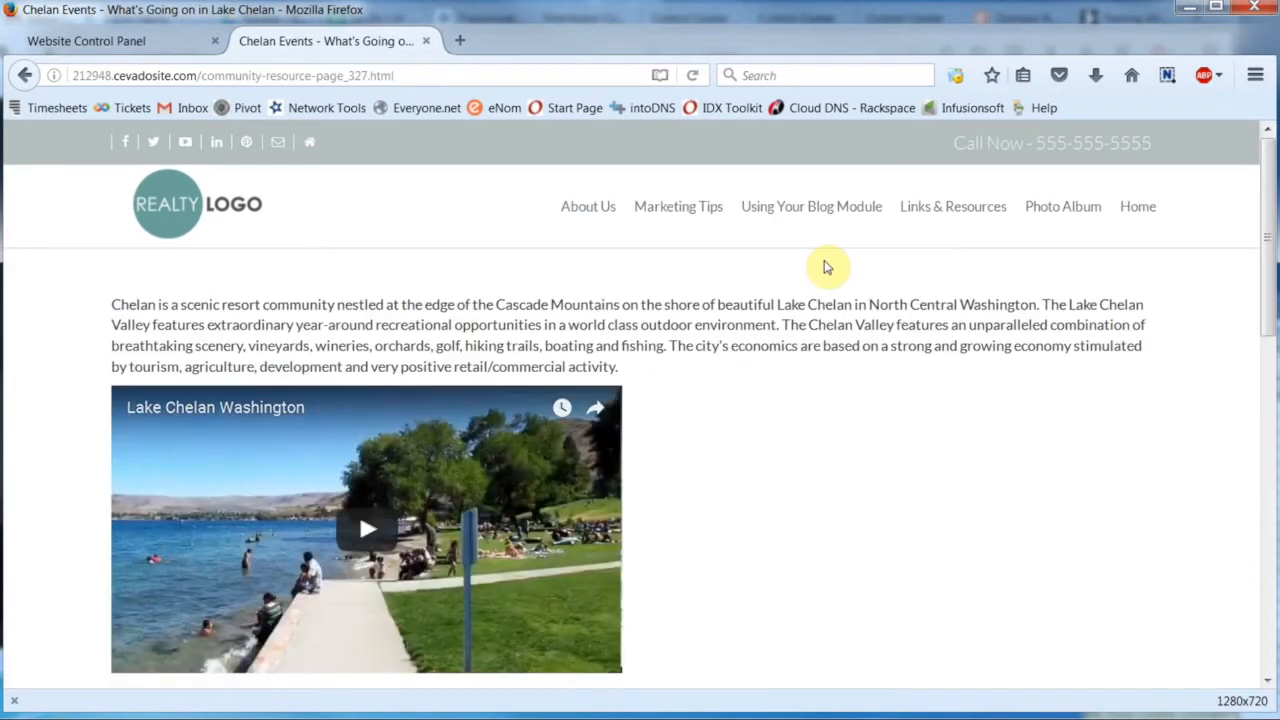
pyautogui.scroll(-3, 826, 267)
pyautogui.scroll(3, 826, 267)
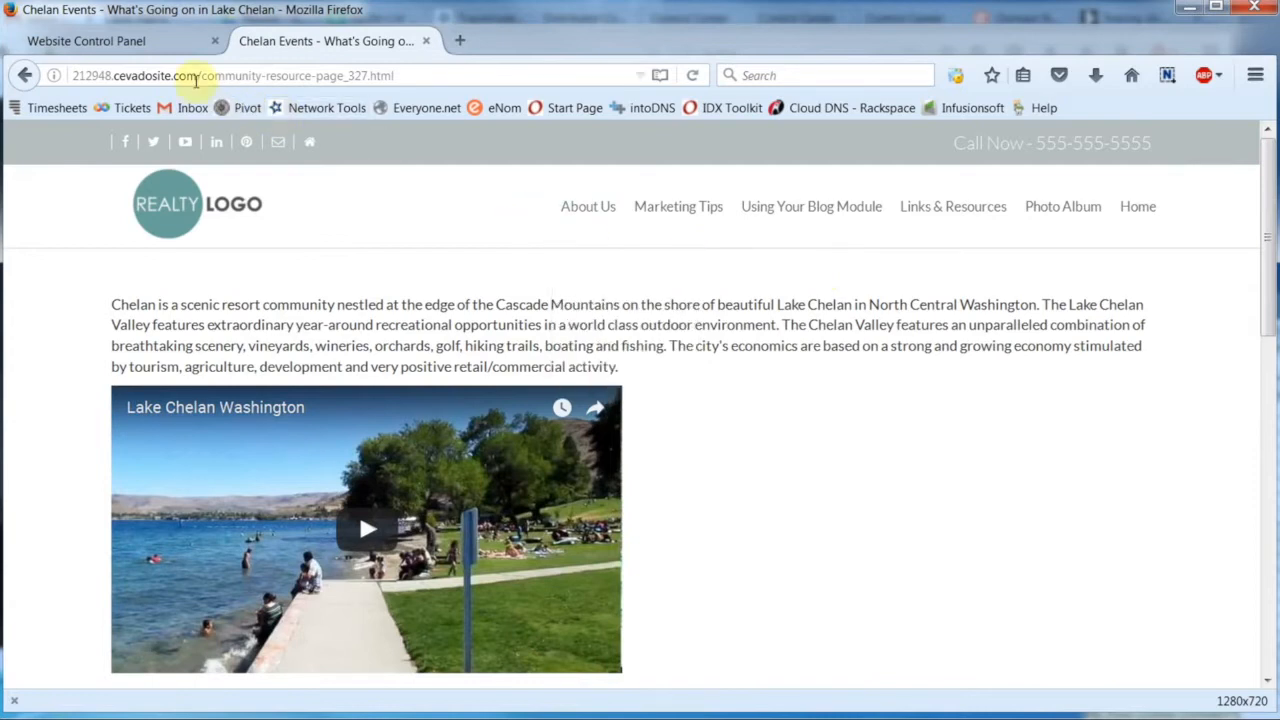
# - Open the Community Resource Page for editing in the Website Control Panel and delete its embedded Lake Chelan Washington video
pyautogui.click(140, 44)
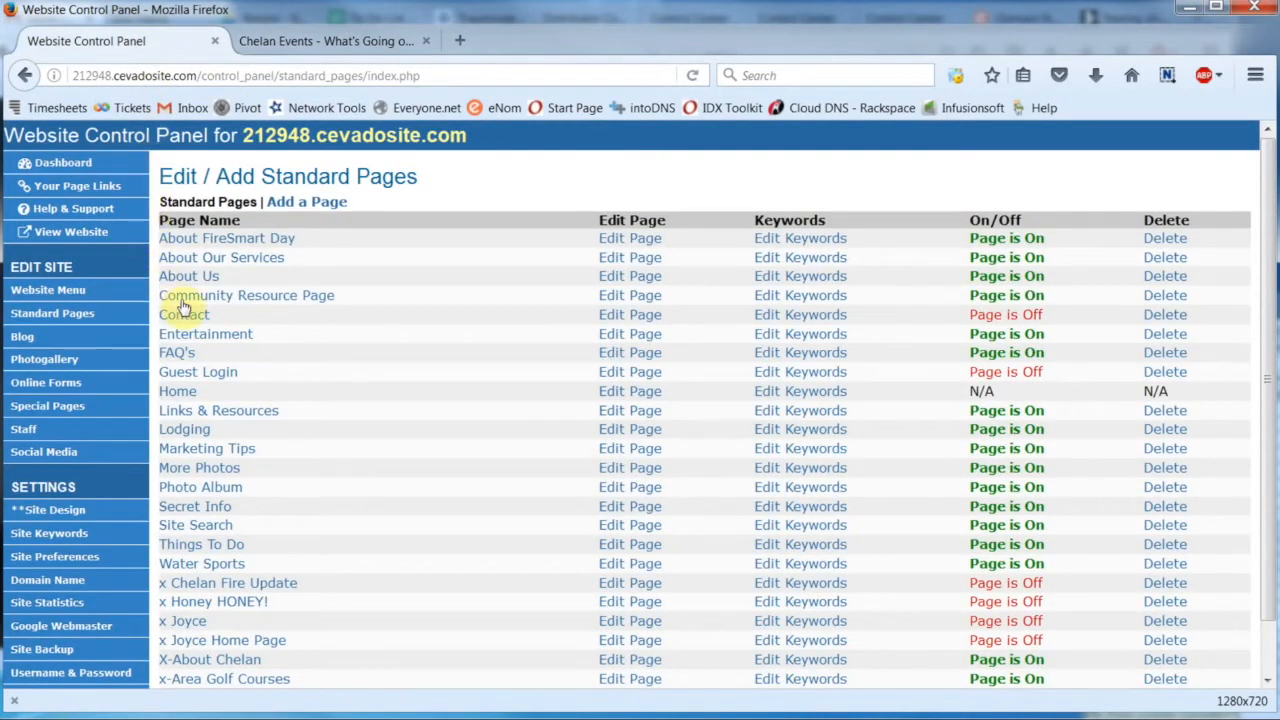
pyautogui.click(629, 301)
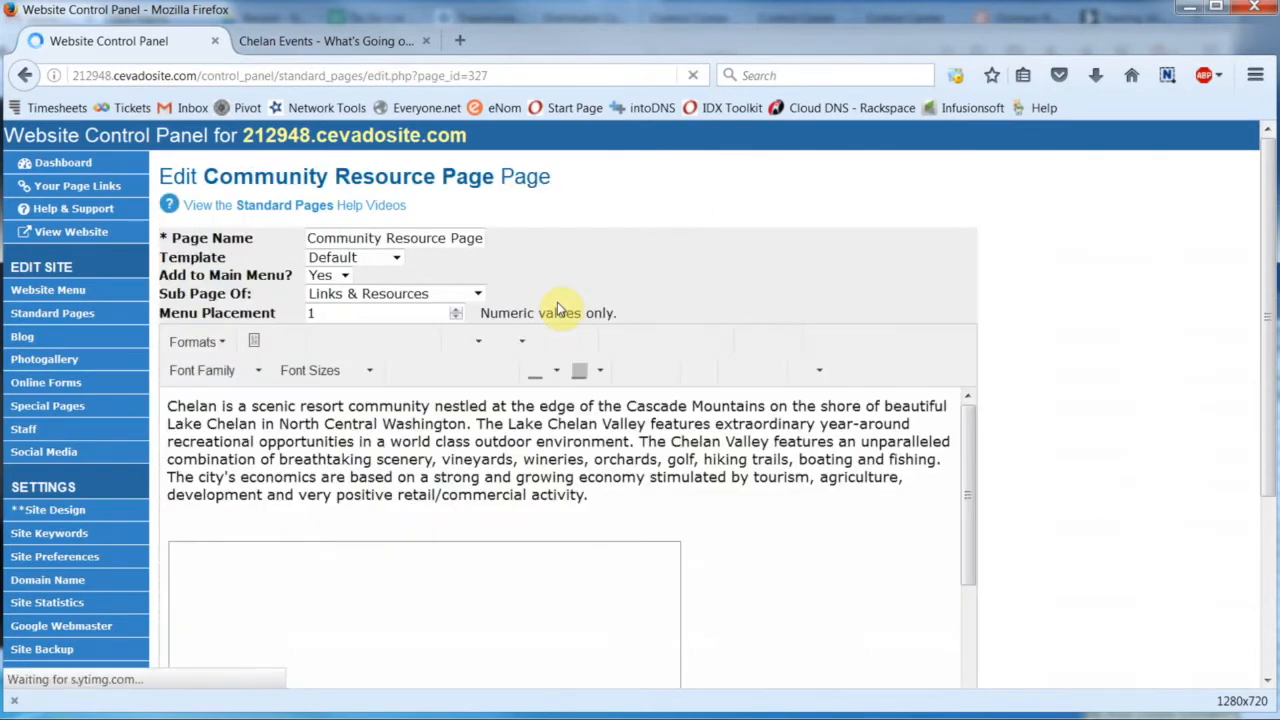
pyautogui.scroll(-3, 557, 305)
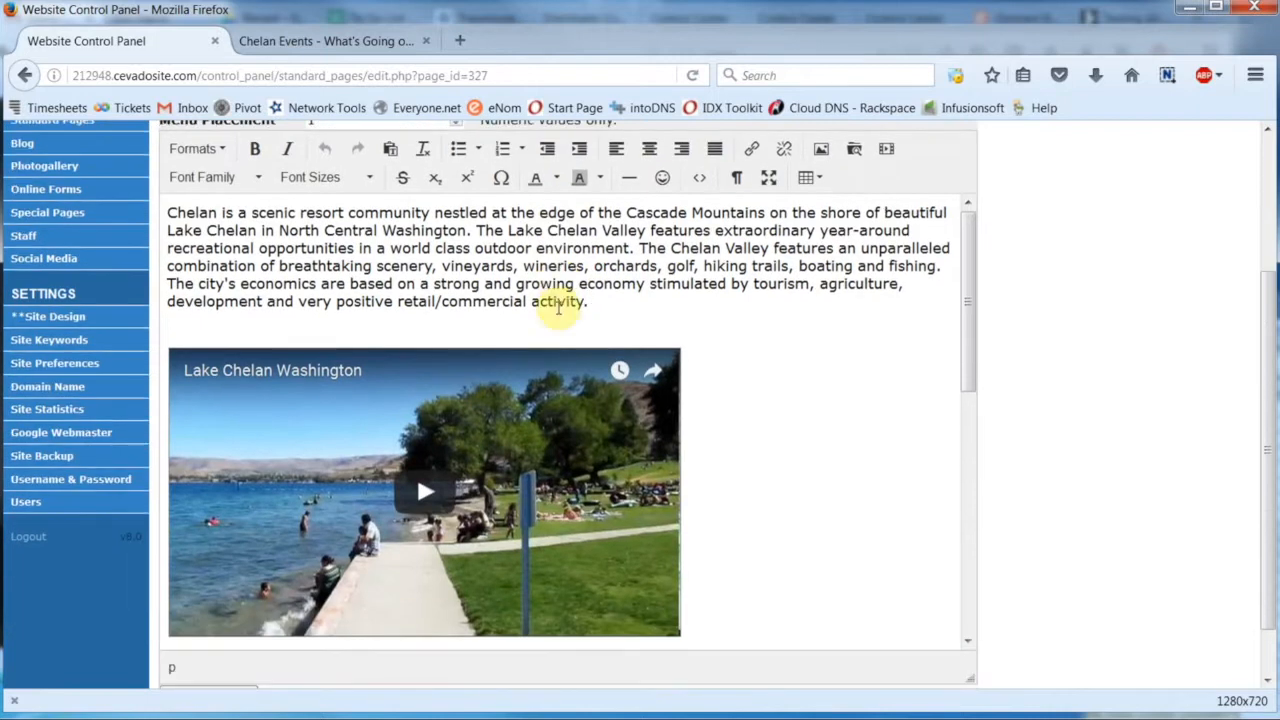
pyautogui.click(585, 489)
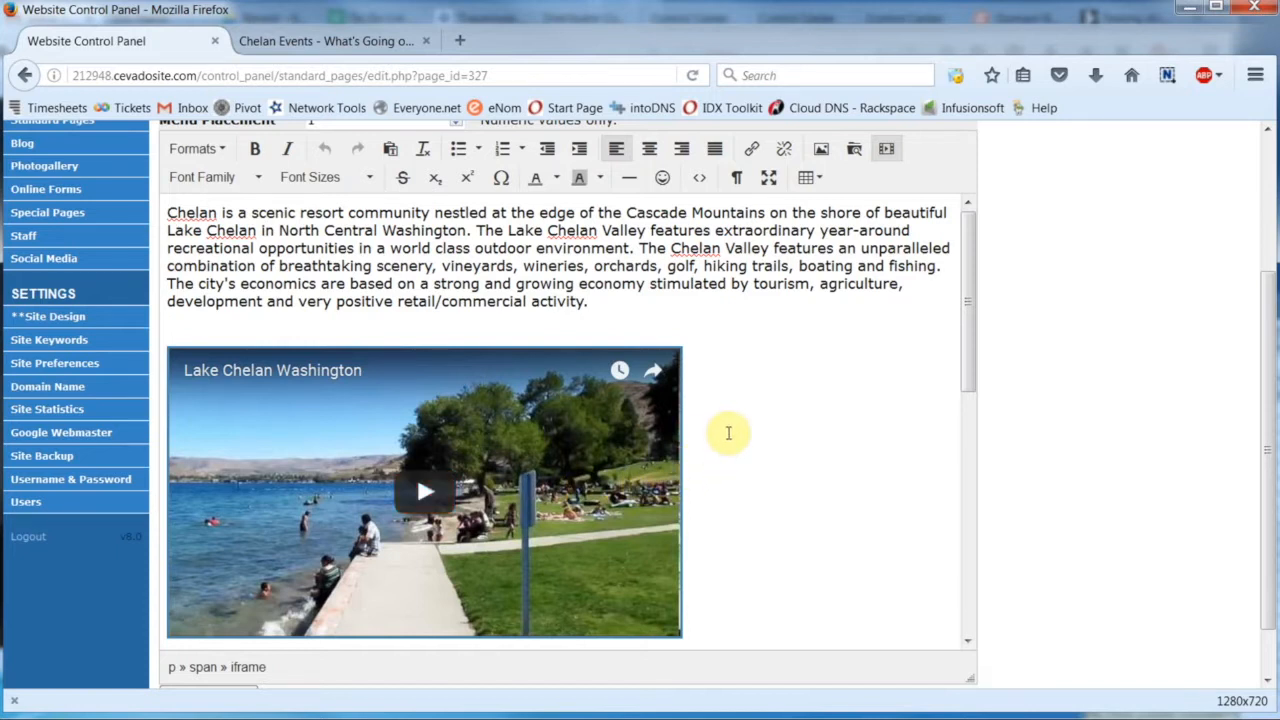
pyautogui.hotkey('ctrl', 'v')
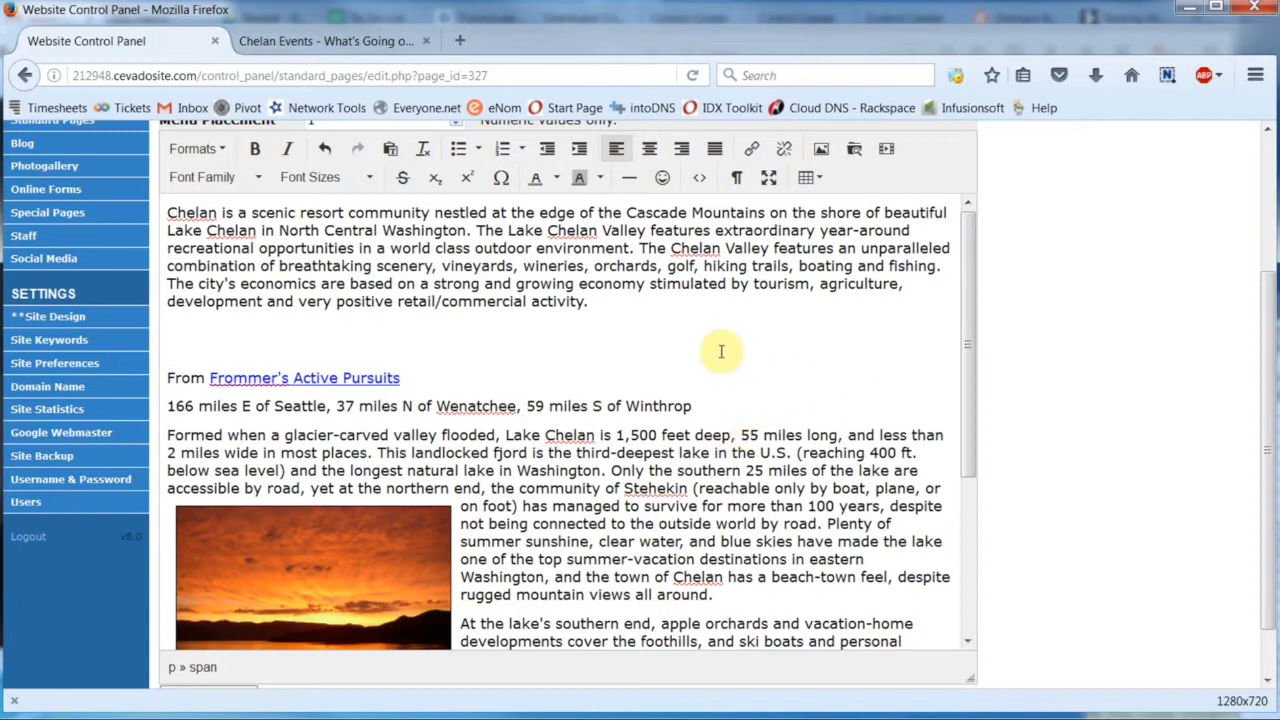
# - Open the file browser for an image to insert after the opening paragraph, and look through the Images and Files folders
pyautogui.click(596, 303)
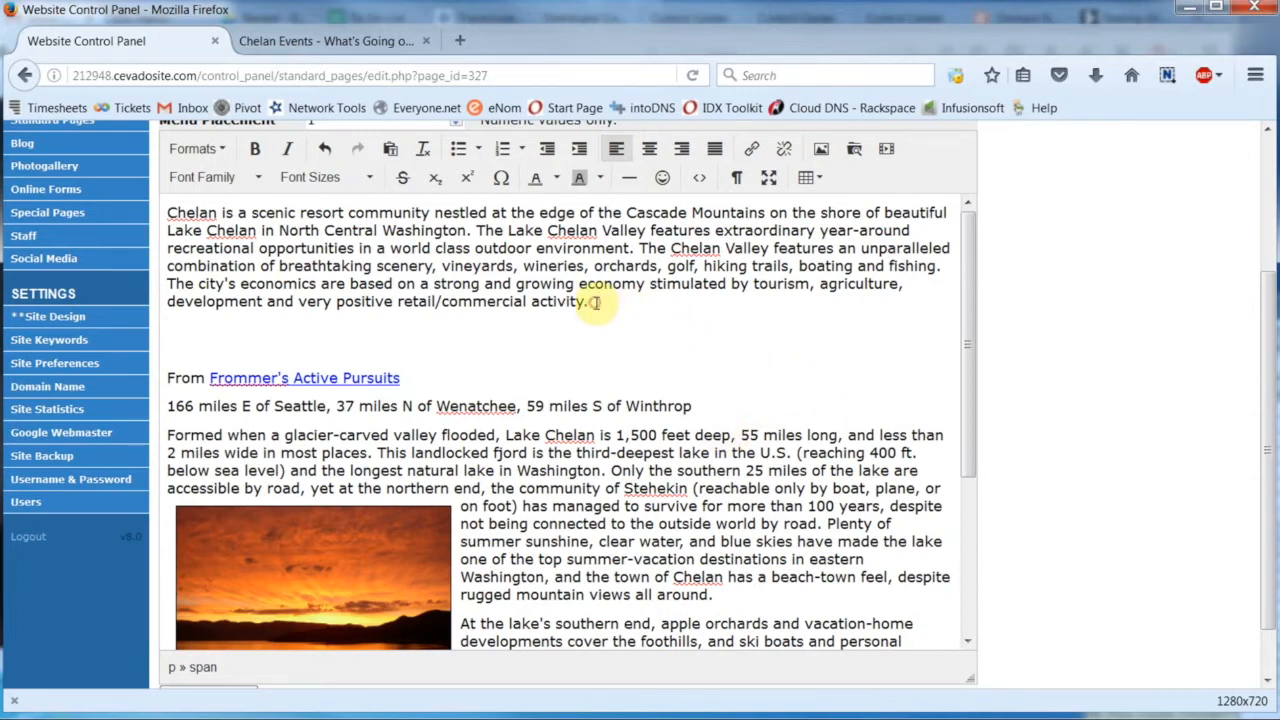
pyautogui.click(818, 152)
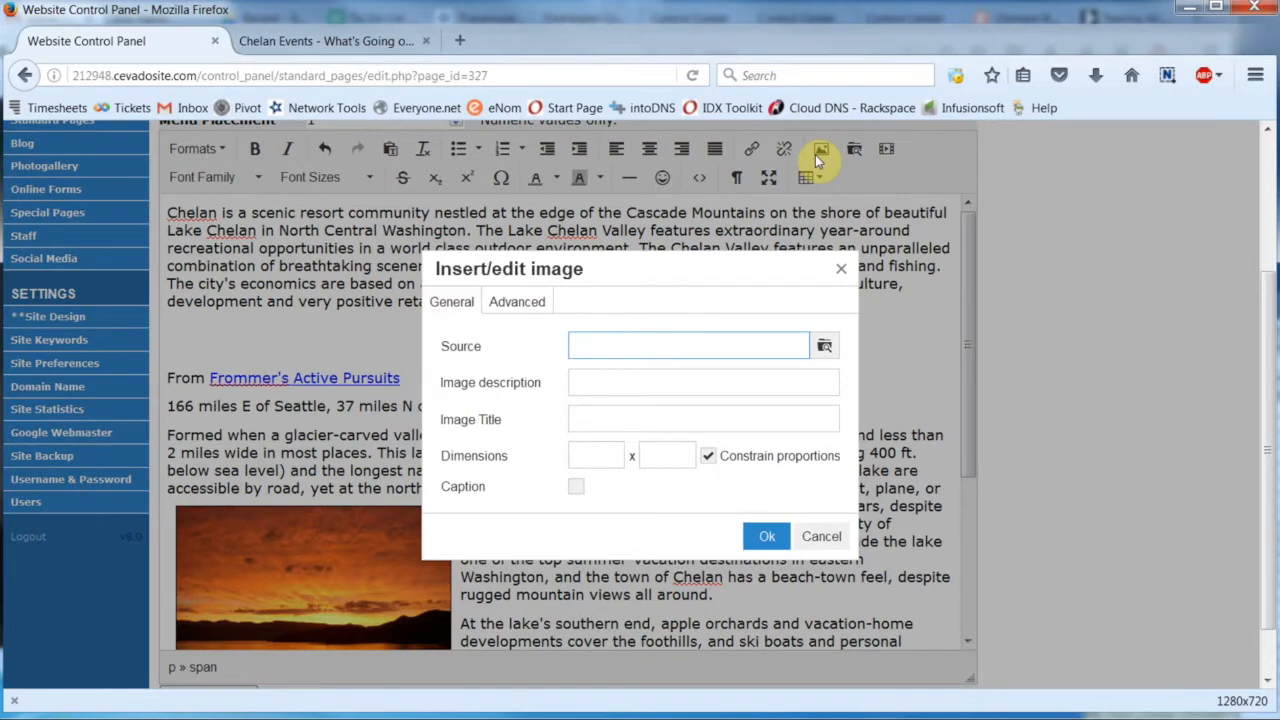
pyautogui.click(824, 345)
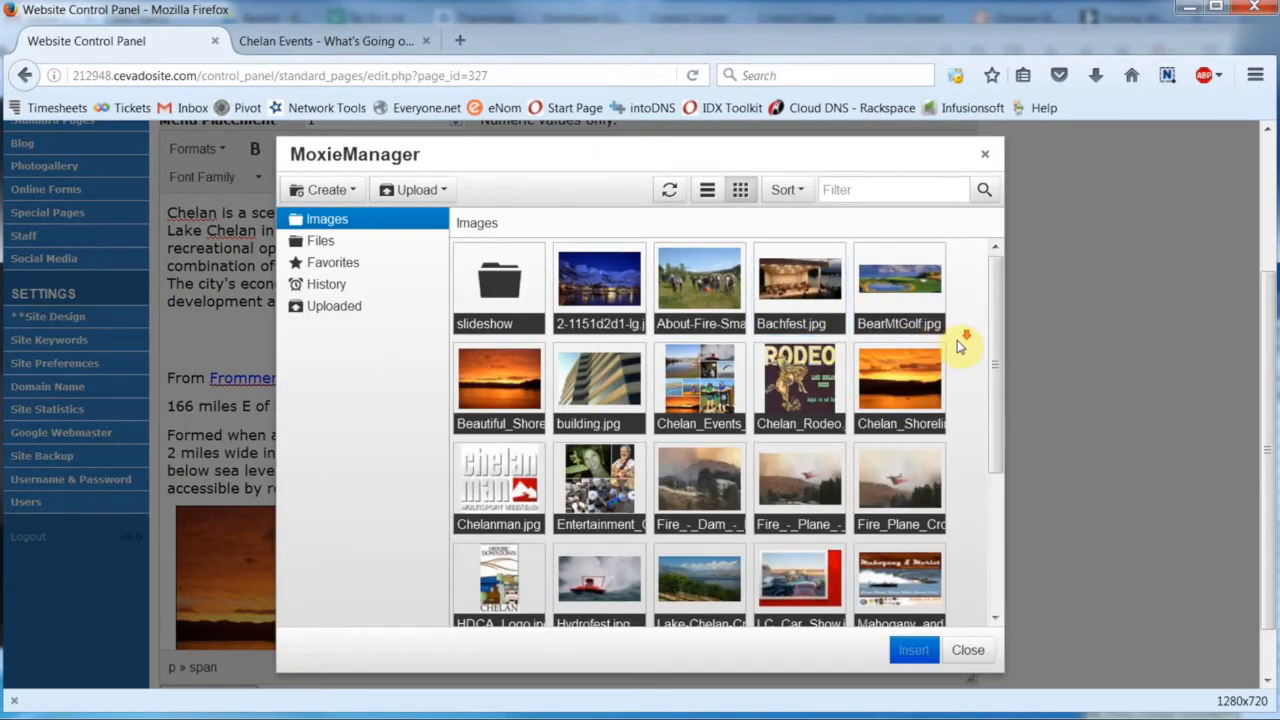
pyautogui.scroll(-3, 955, 345)
pyautogui.scroll(3, 958, 345)
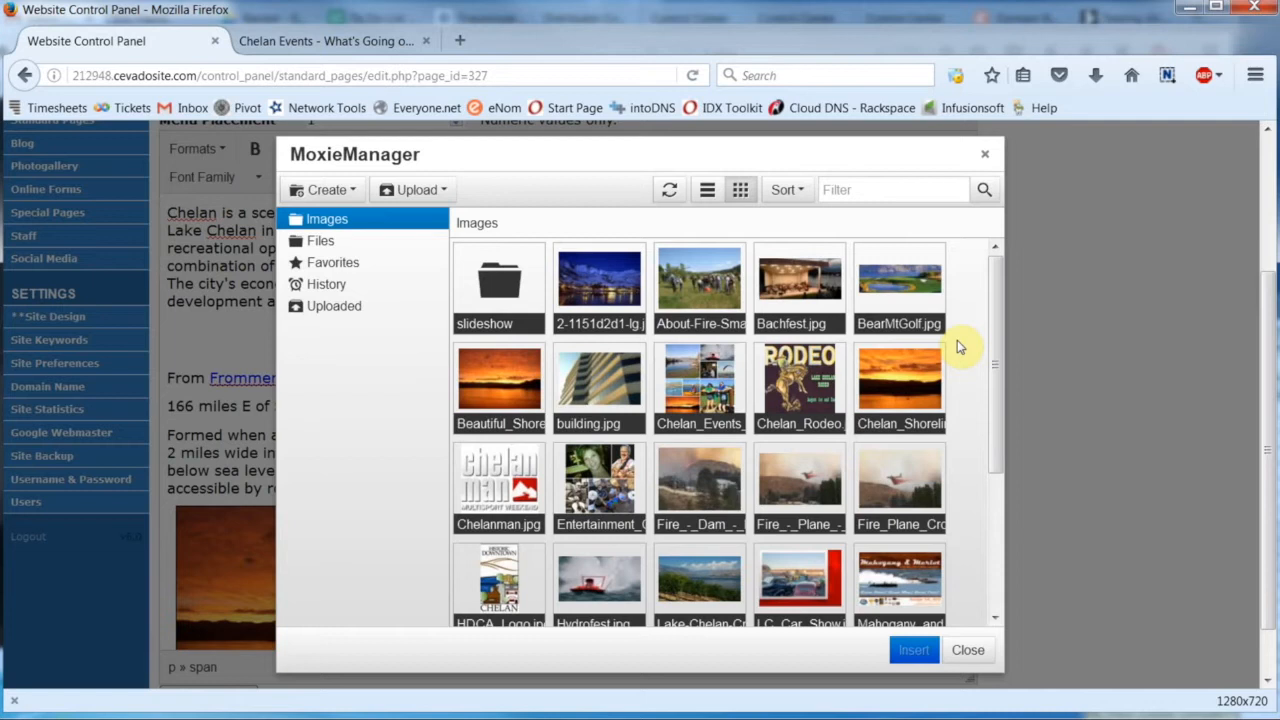
pyautogui.click(320, 242)
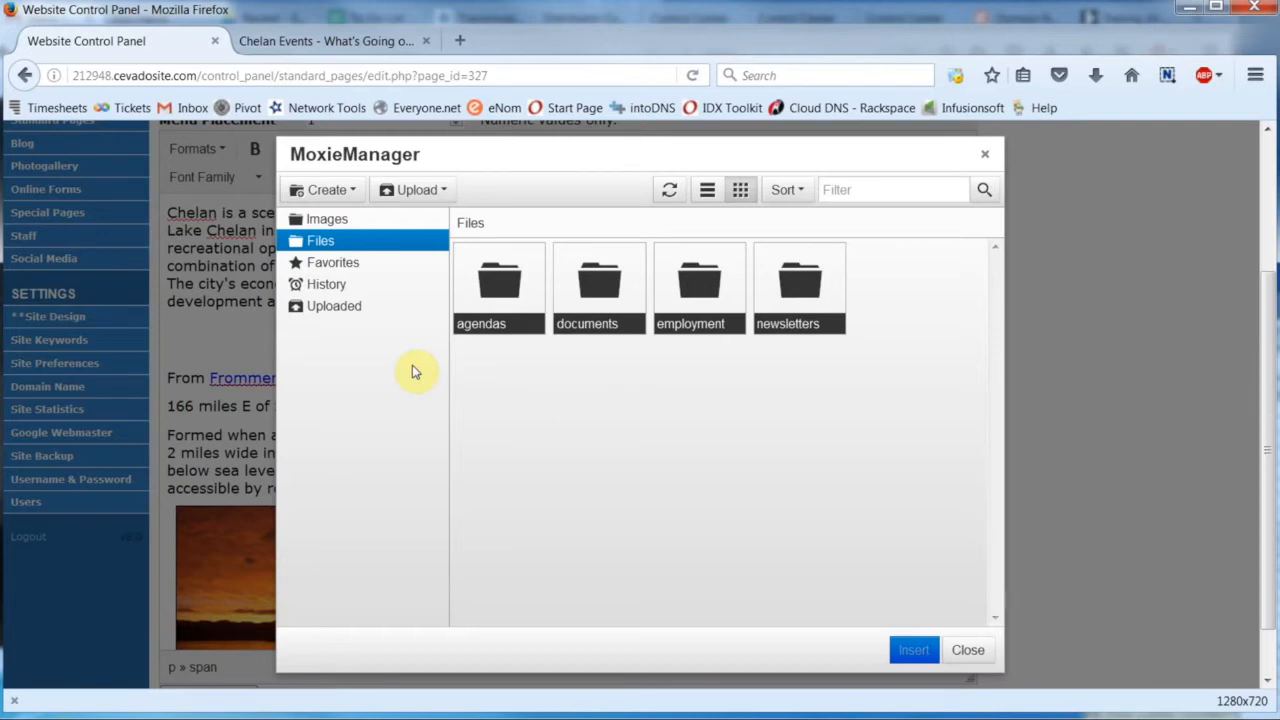
pyautogui.click(327, 221)
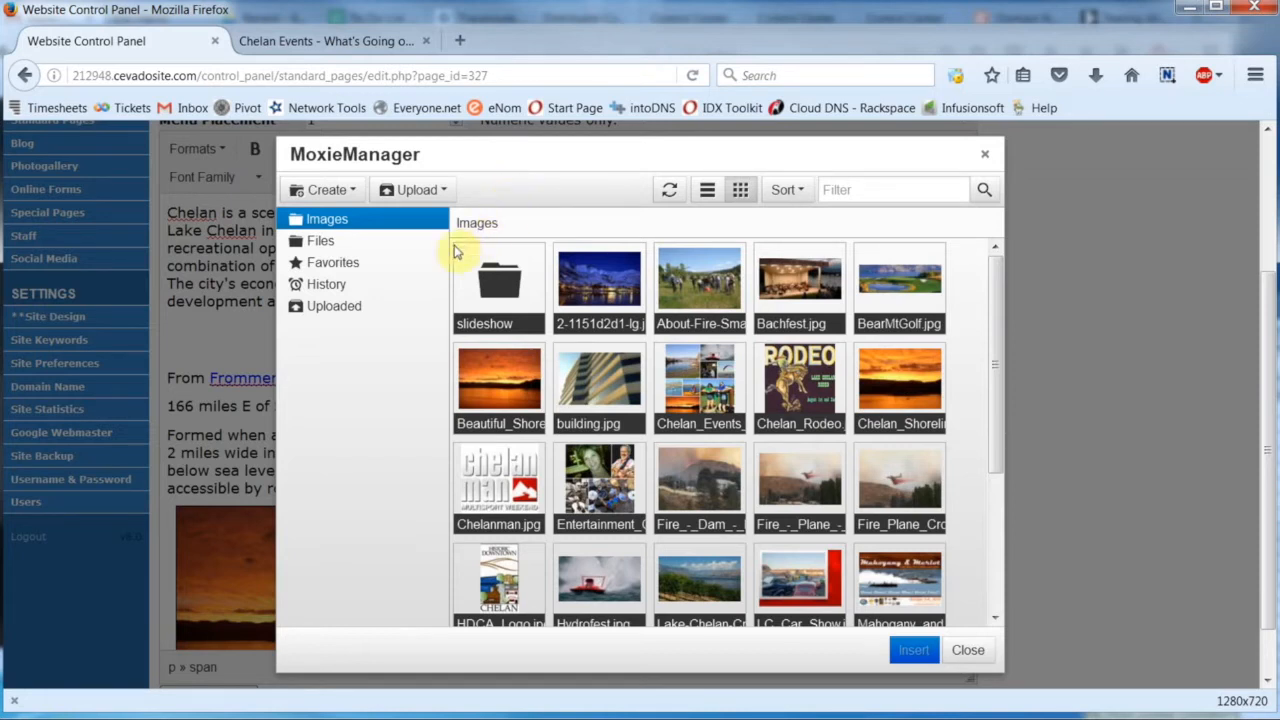
# - Create a folder named Com-Res inside the Images folder
pyautogui.click(325, 191)
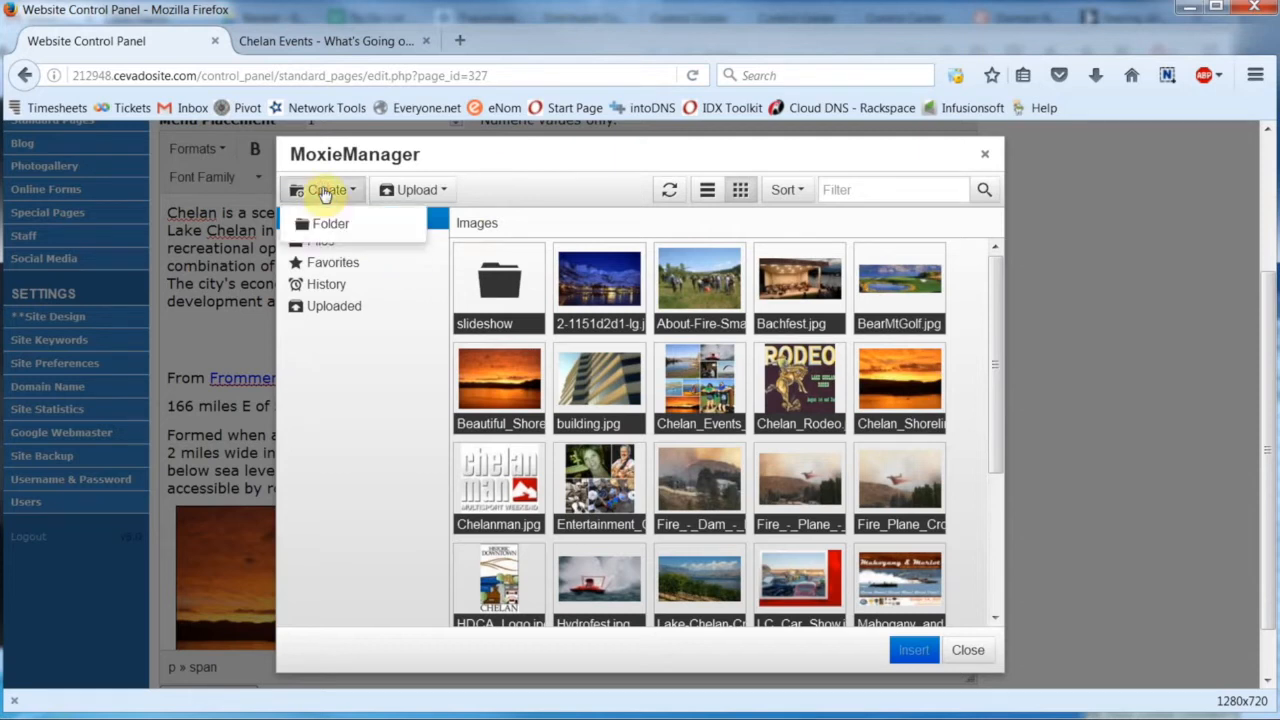
pyautogui.click(338, 230)
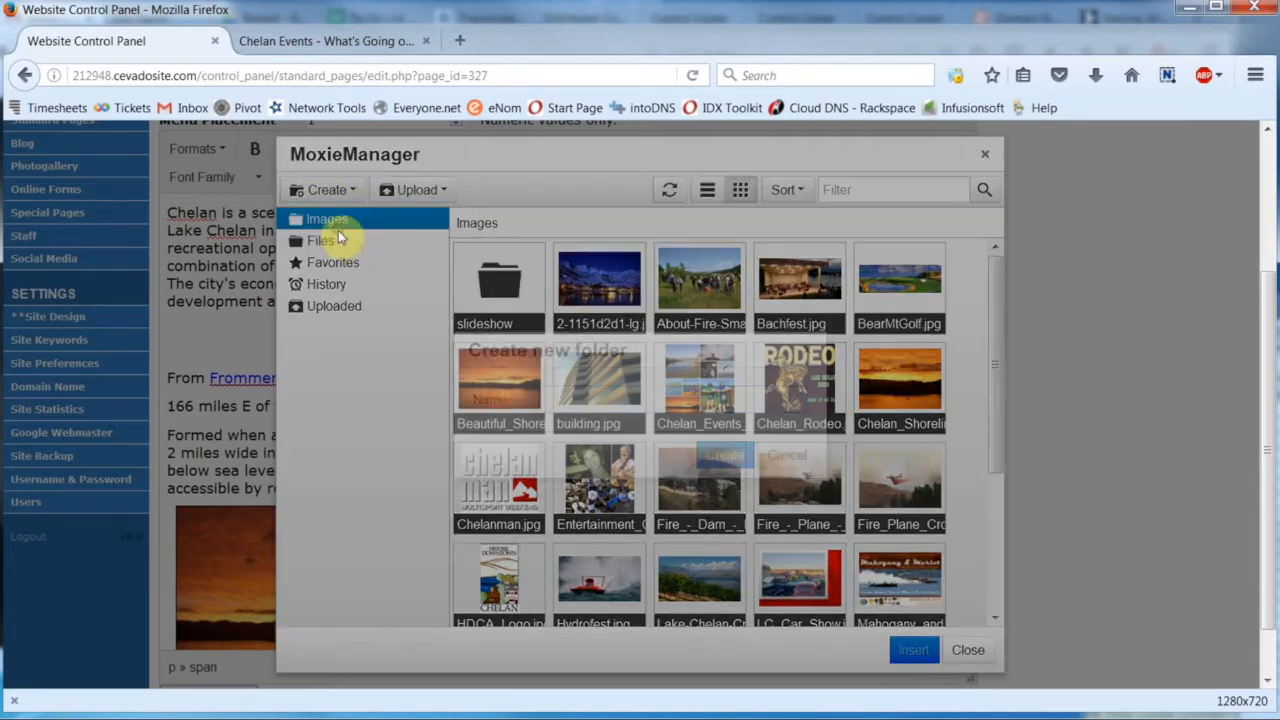
pyautogui.click(538, 393)
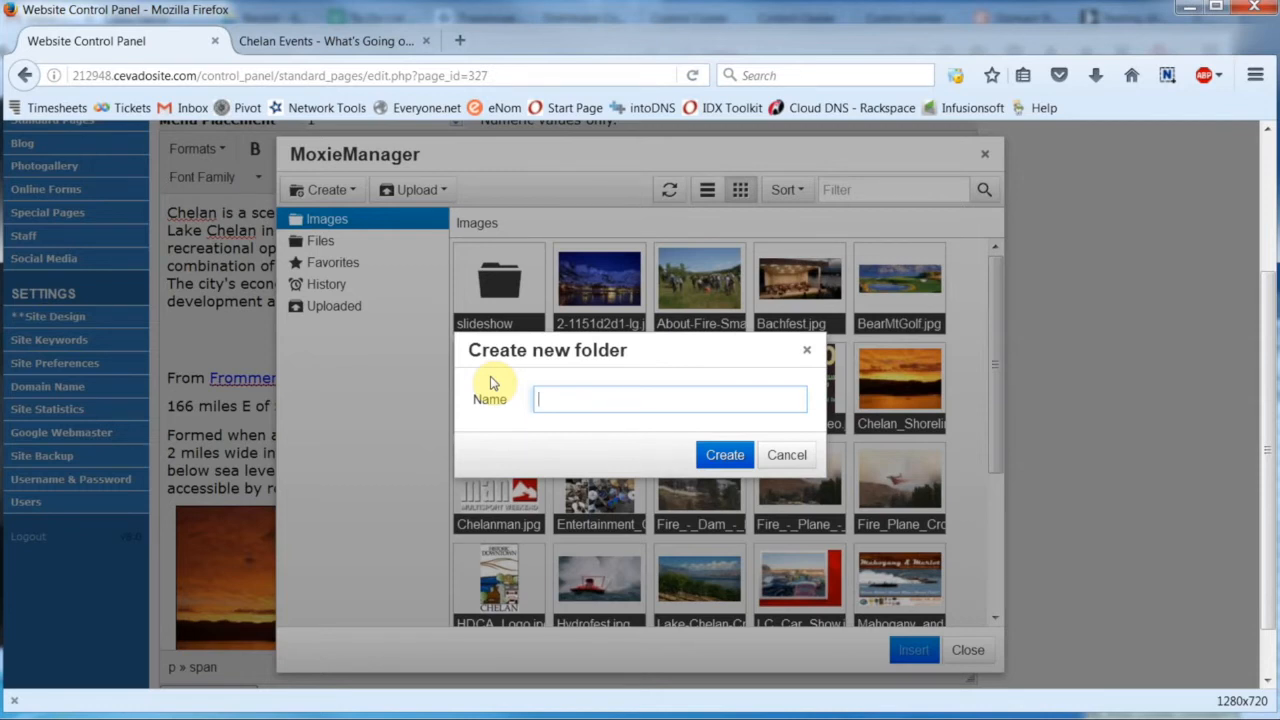
pyautogui.write('Com-Res')
pyautogui.click(724, 456)
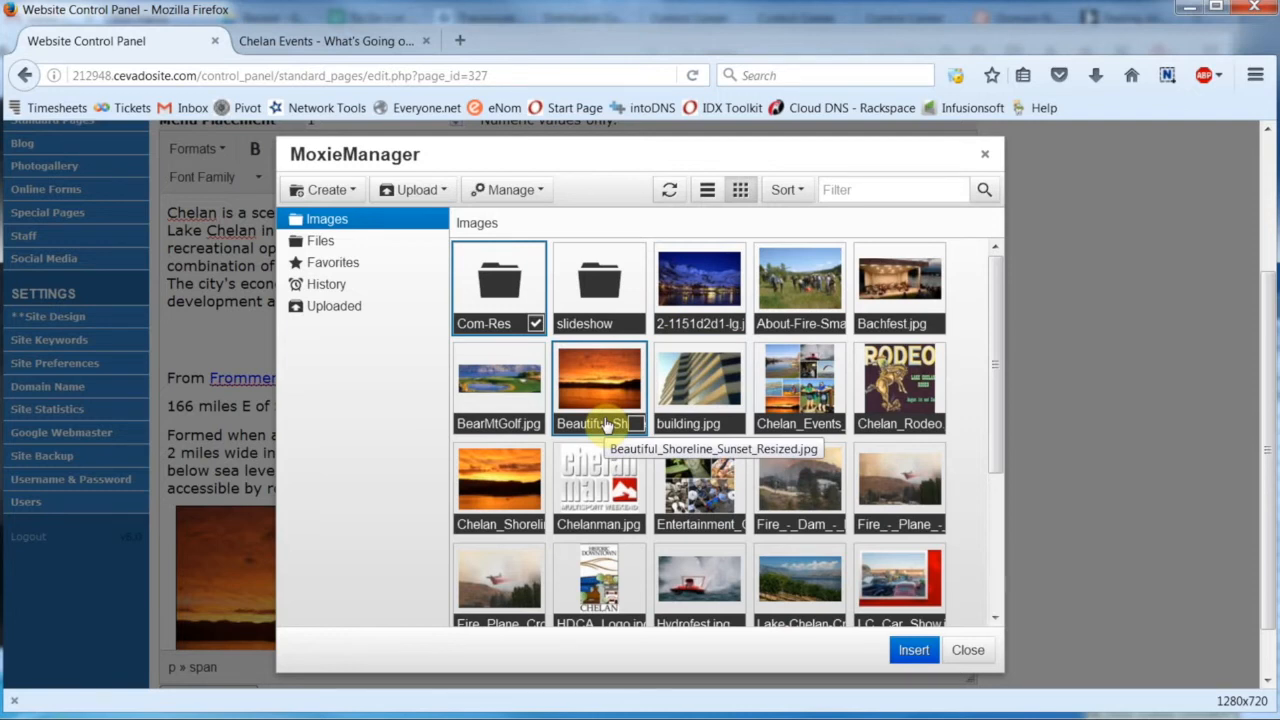
# - Move the 2-1151d2d1-lg night photo from Images into the Com-Res folder by cutting and pasting it
pyautogui.click(738, 325)
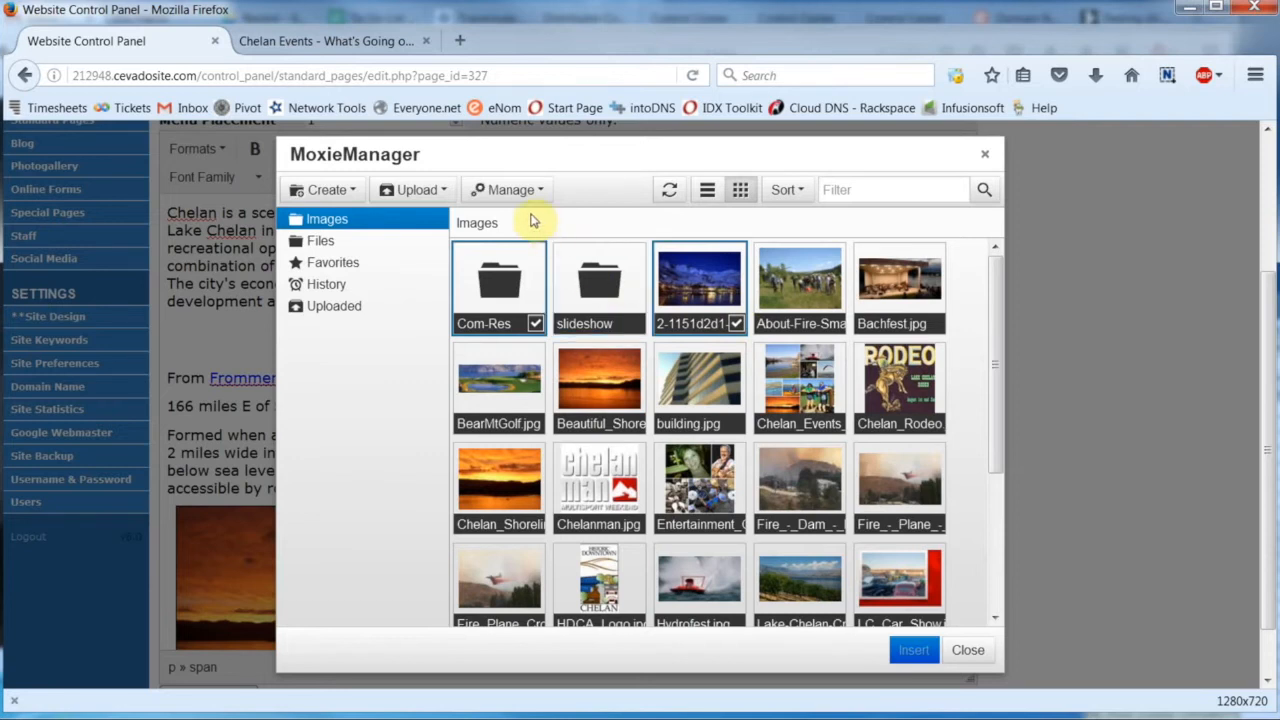
pyautogui.click(510, 192)
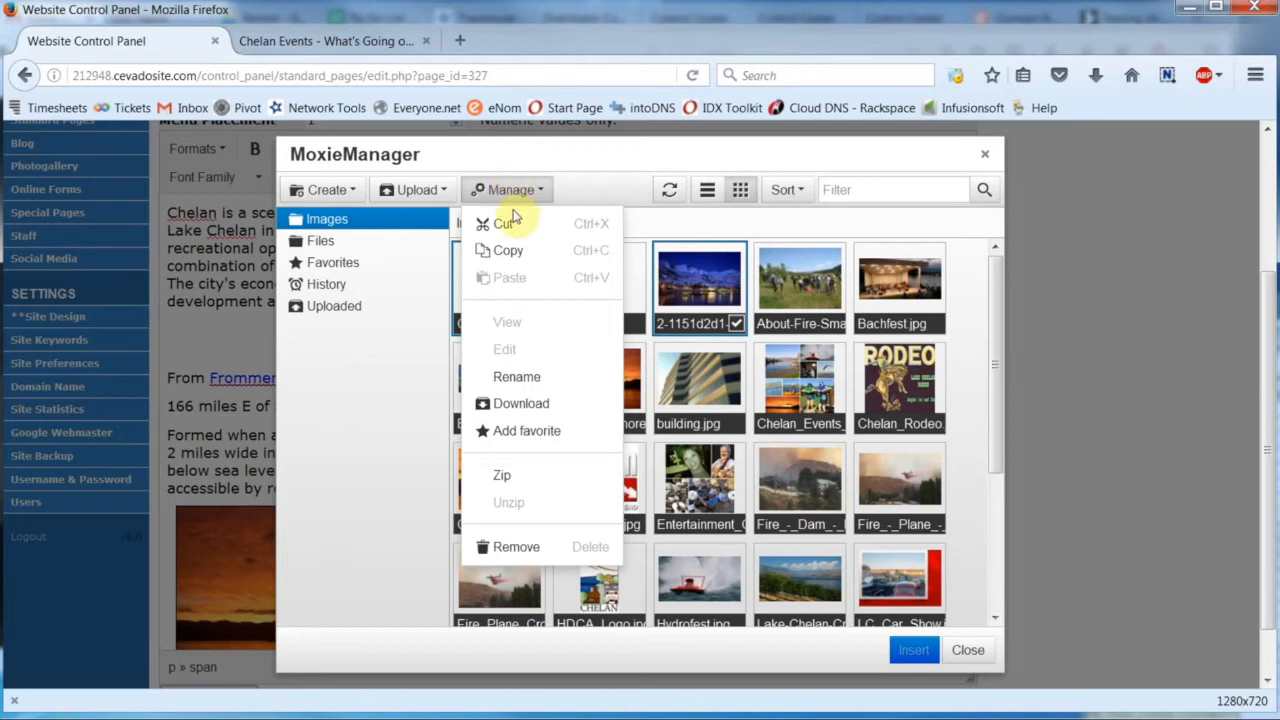
pyautogui.click(510, 225)
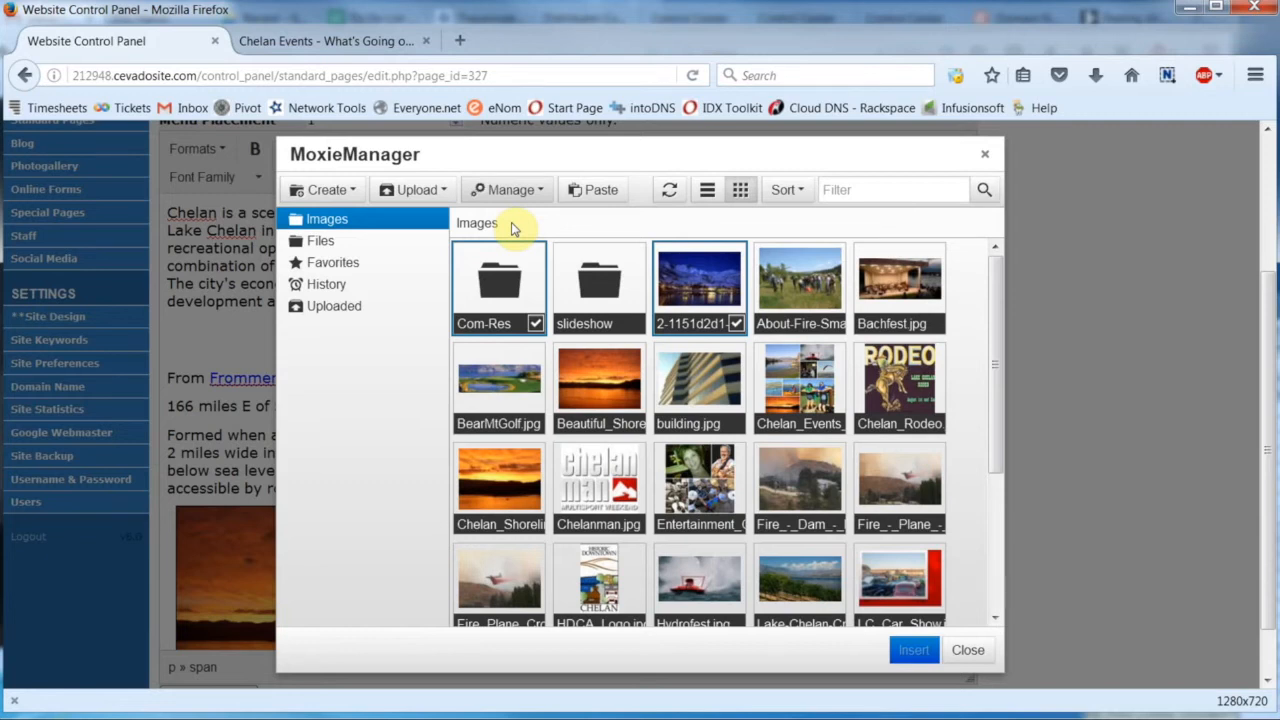
pyautogui.doubleClick(486, 285)
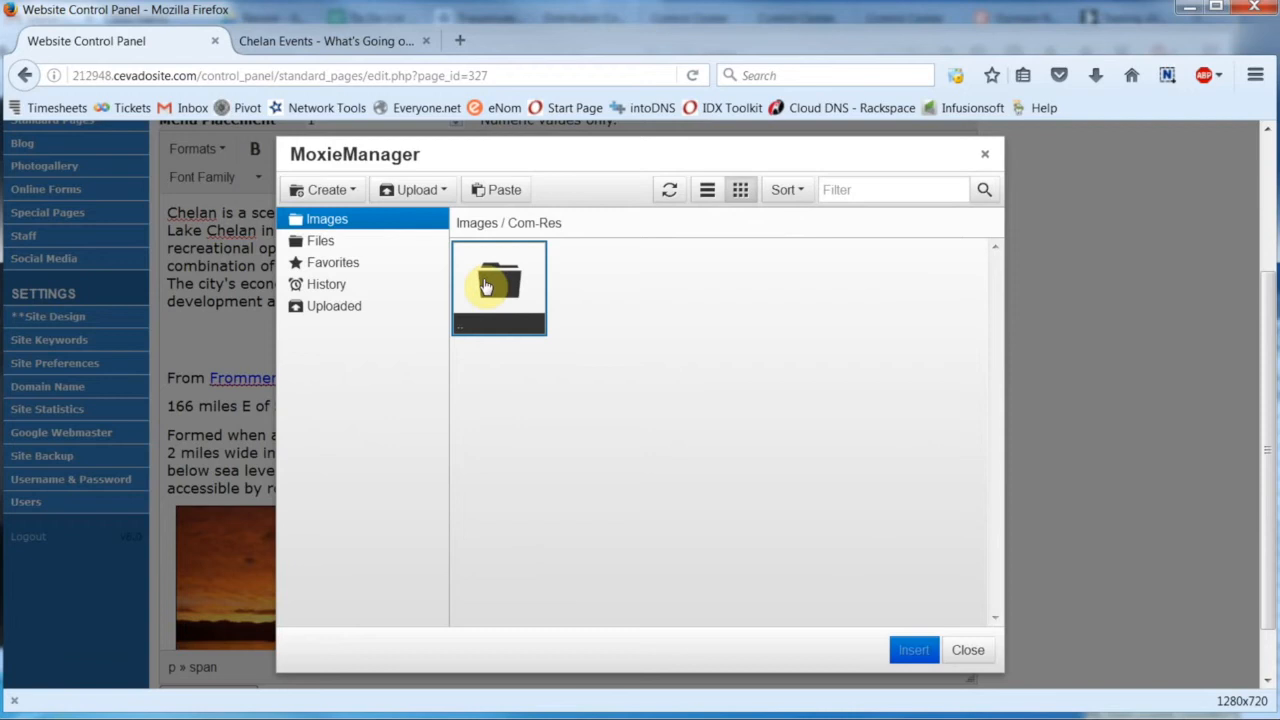
pyautogui.click(503, 191)
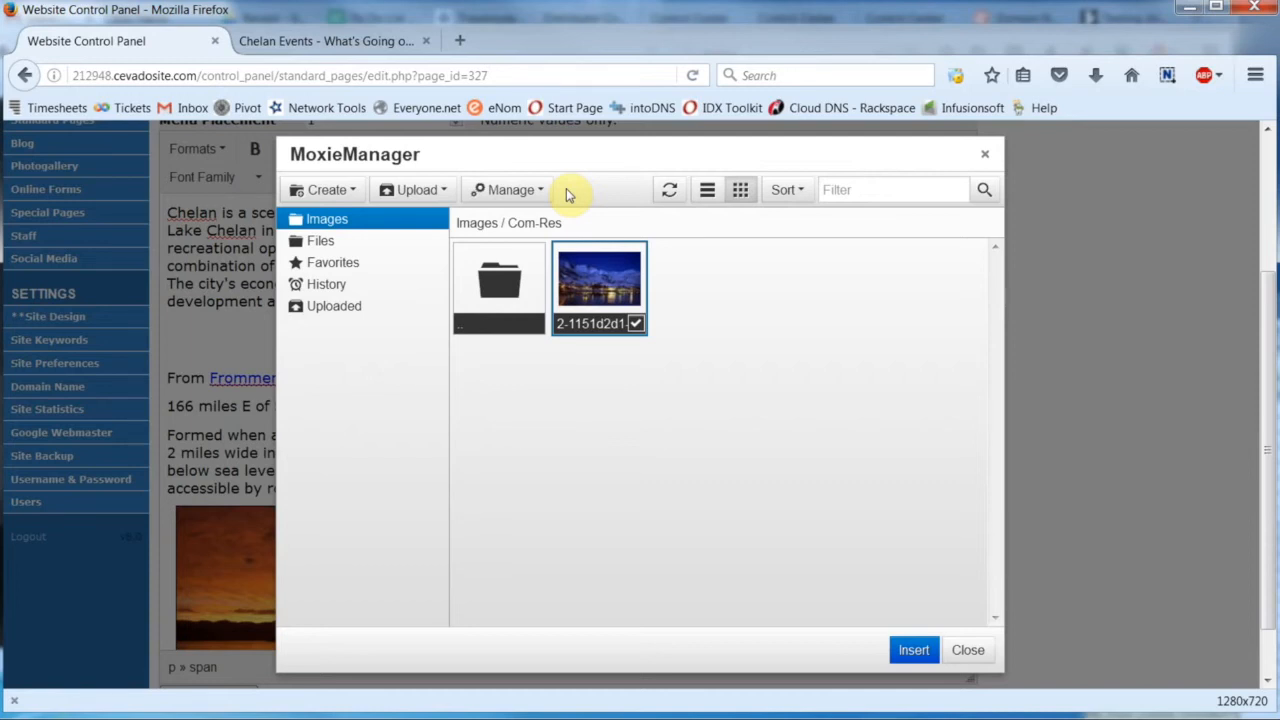
# - Copy Beautiful_Shoreline_Sunset_Resized.jpg from the Images folder and paste it into the Com-Res folder
pyautogui.click(328, 227)
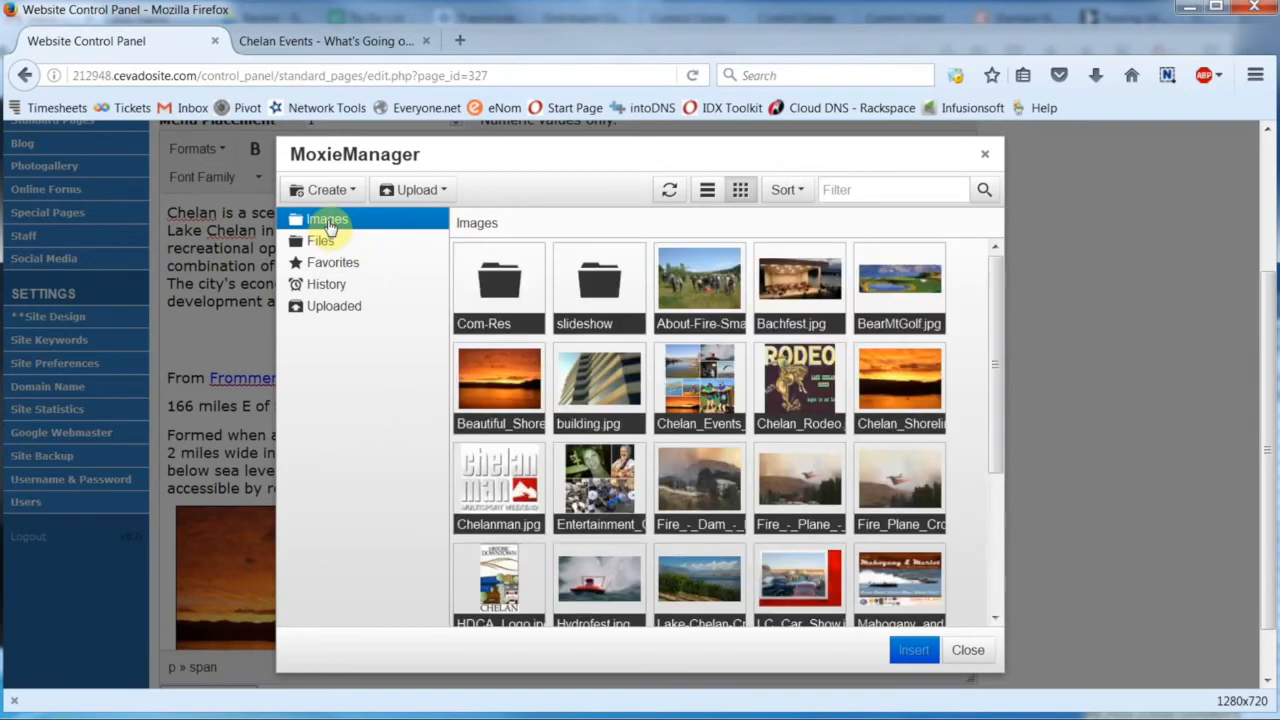
pyautogui.click(539, 425)
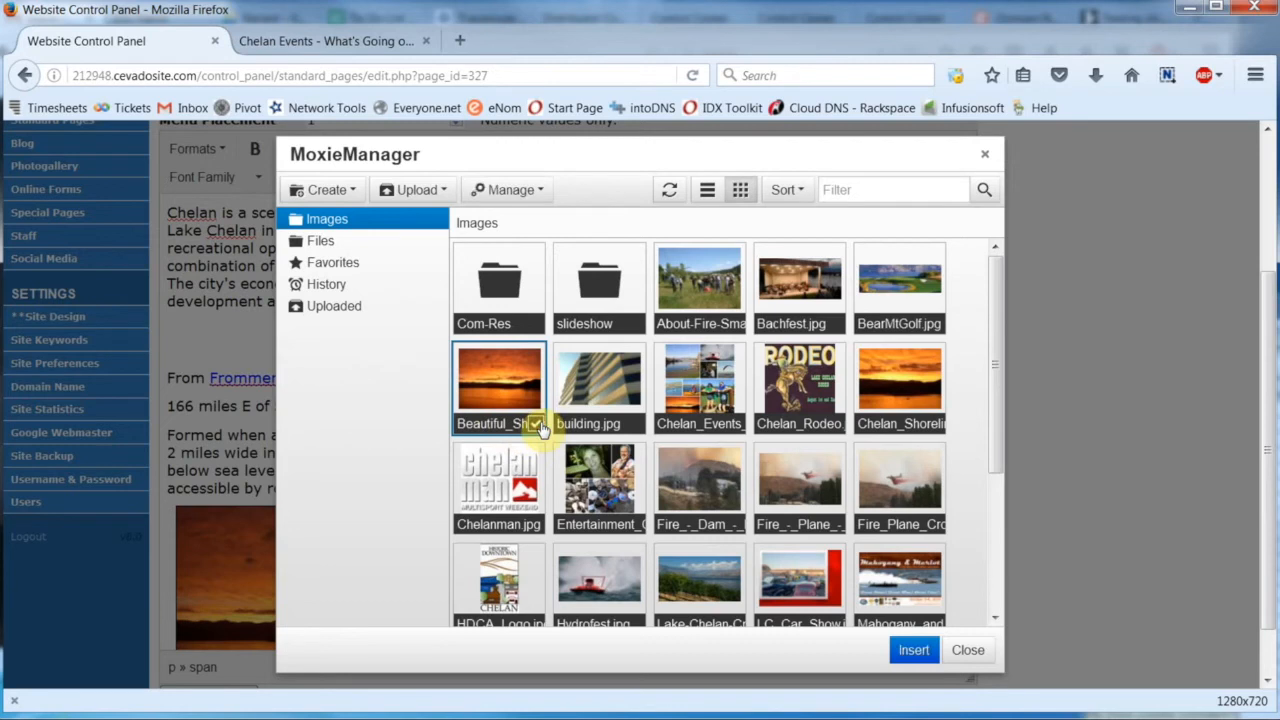
pyautogui.click(498, 192)
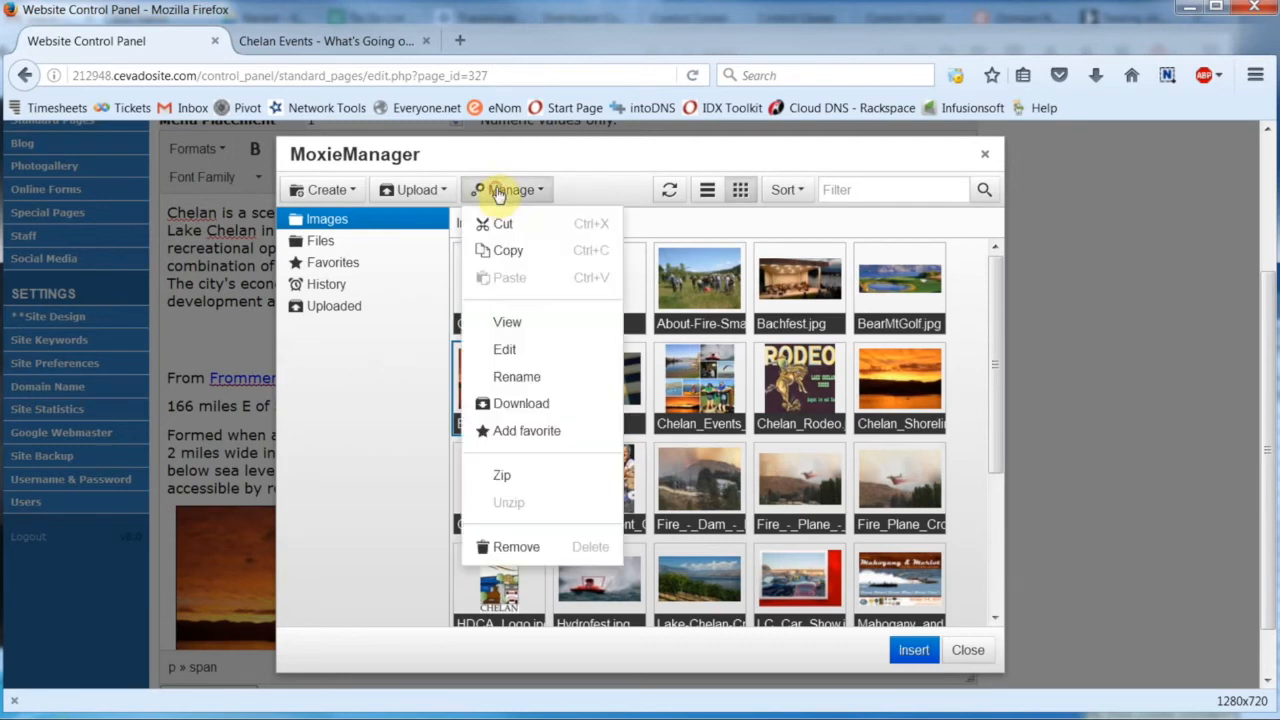
pyautogui.click(510, 252)
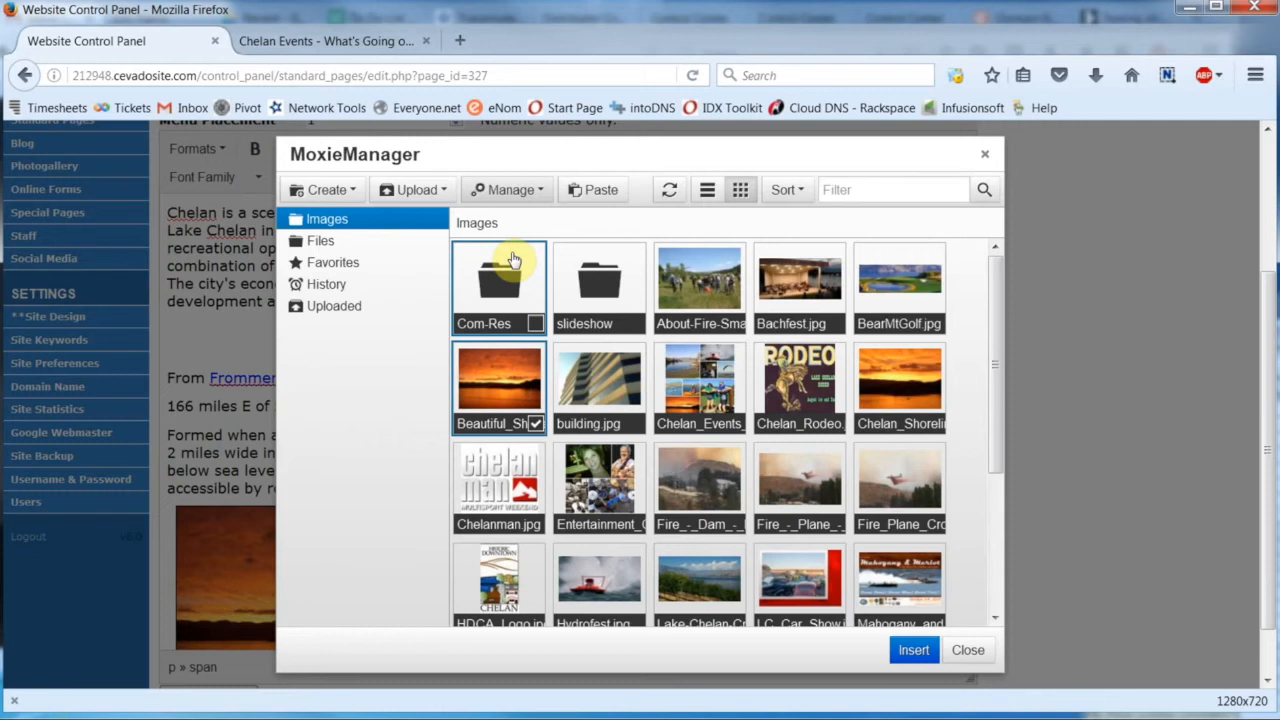
pyautogui.doubleClick(466, 287)
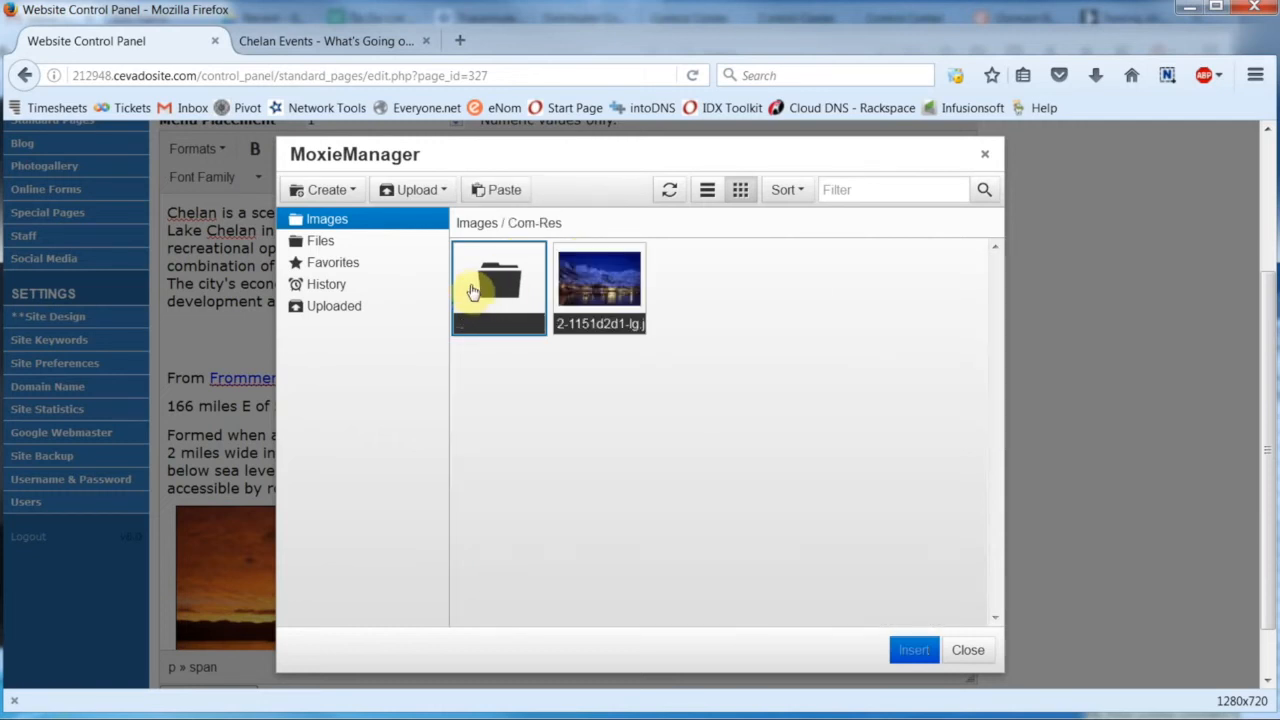
pyautogui.click(496, 192)
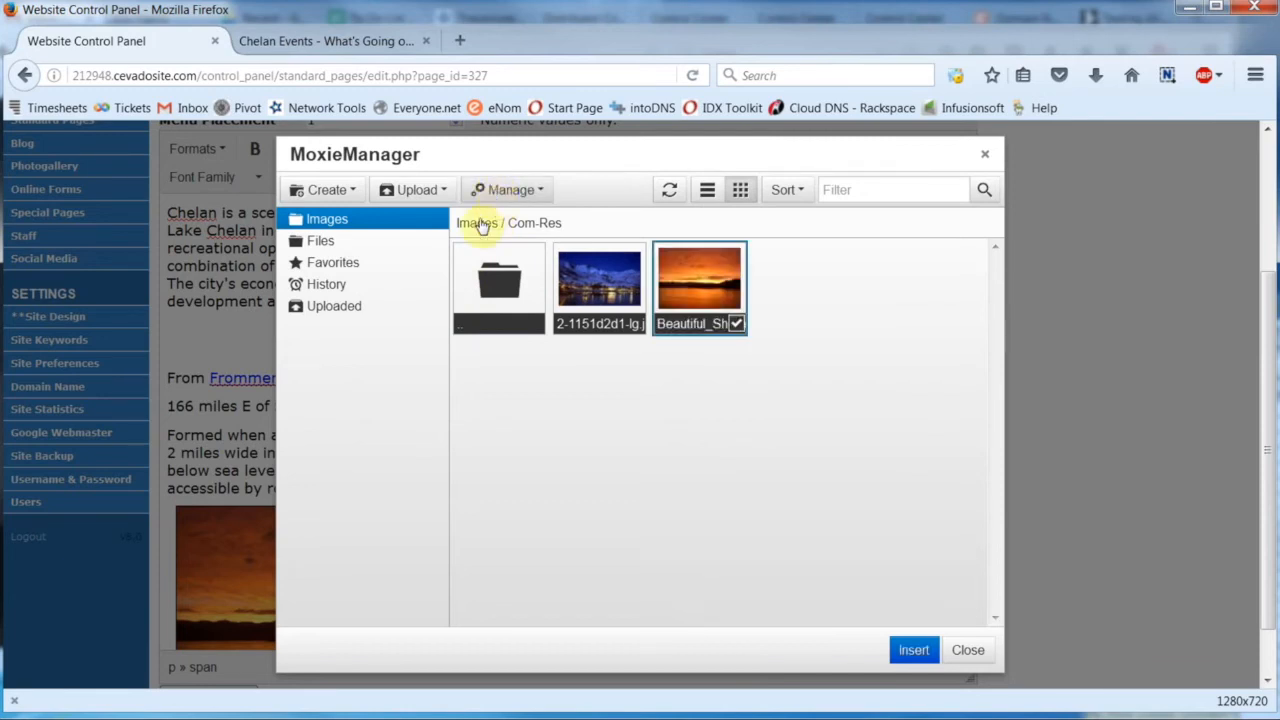
# - Delete the original Beautiful_Shoreline_Sunset_Resized.jpg from the main Images folder
pyautogui.click(367, 230)
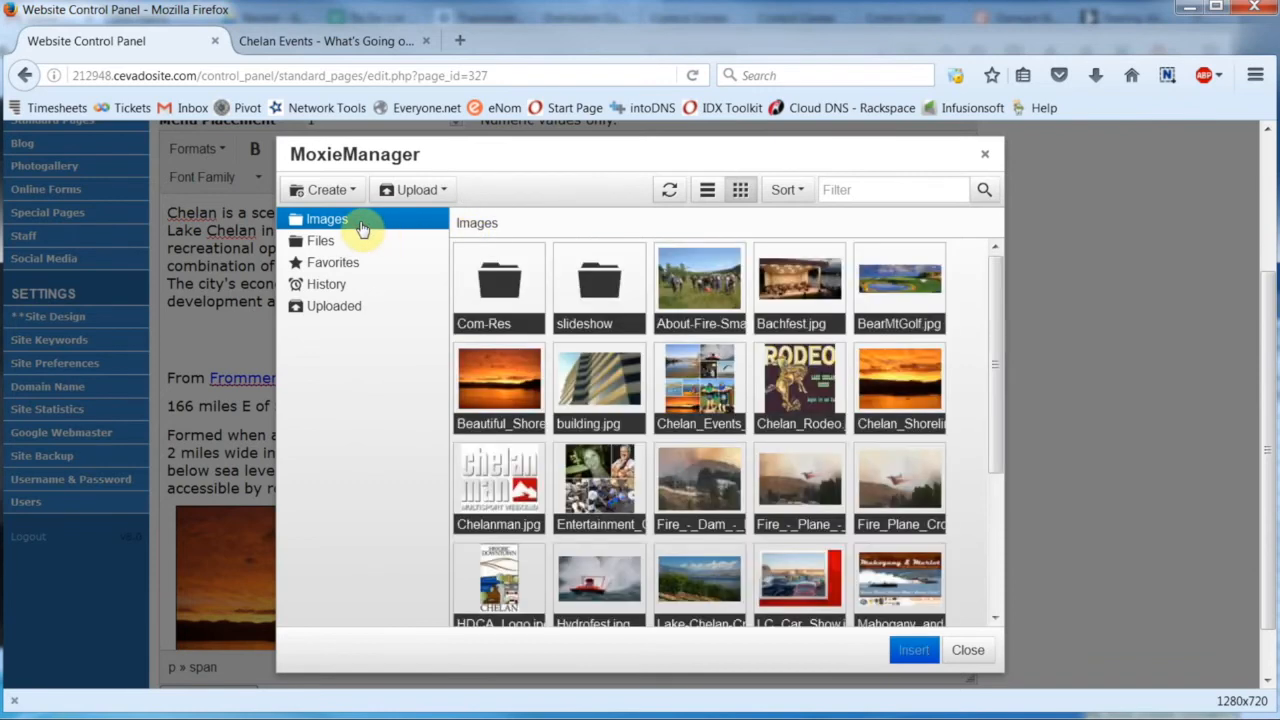
pyautogui.click(537, 424)
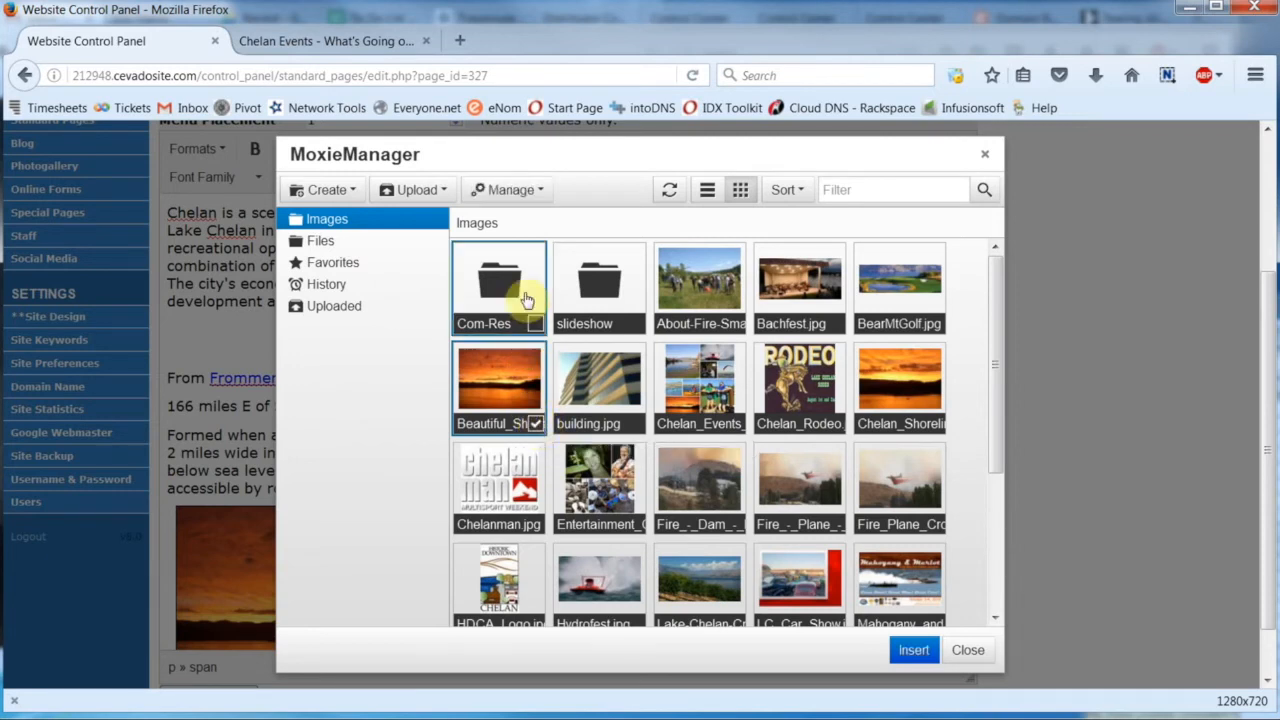
pyautogui.click(511, 198)
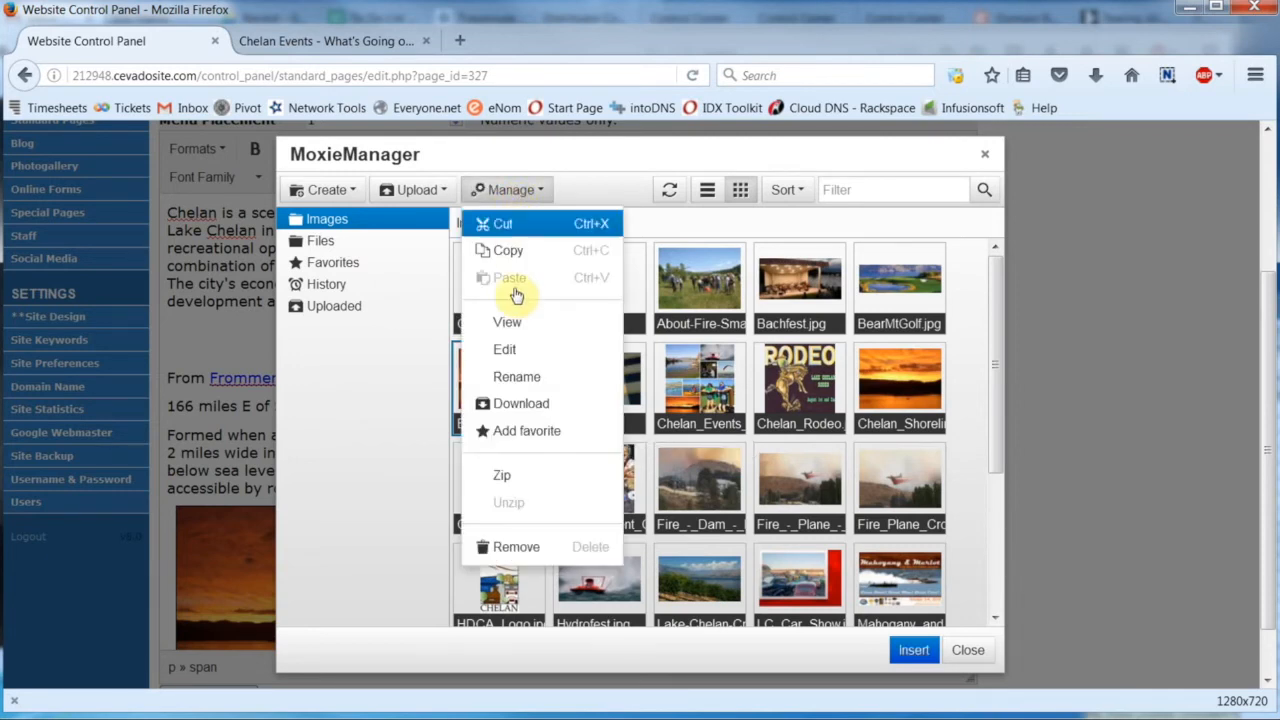
pyautogui.click(530, 552)
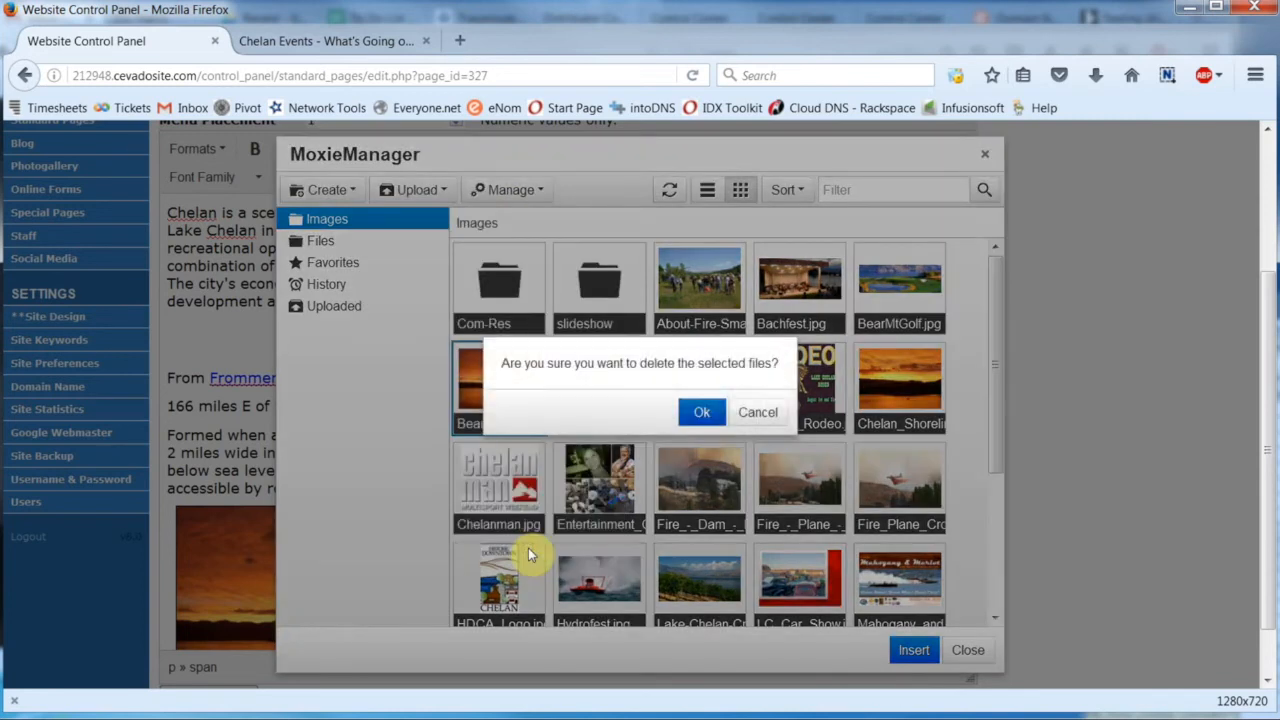
pyautogui.click(688, 412)
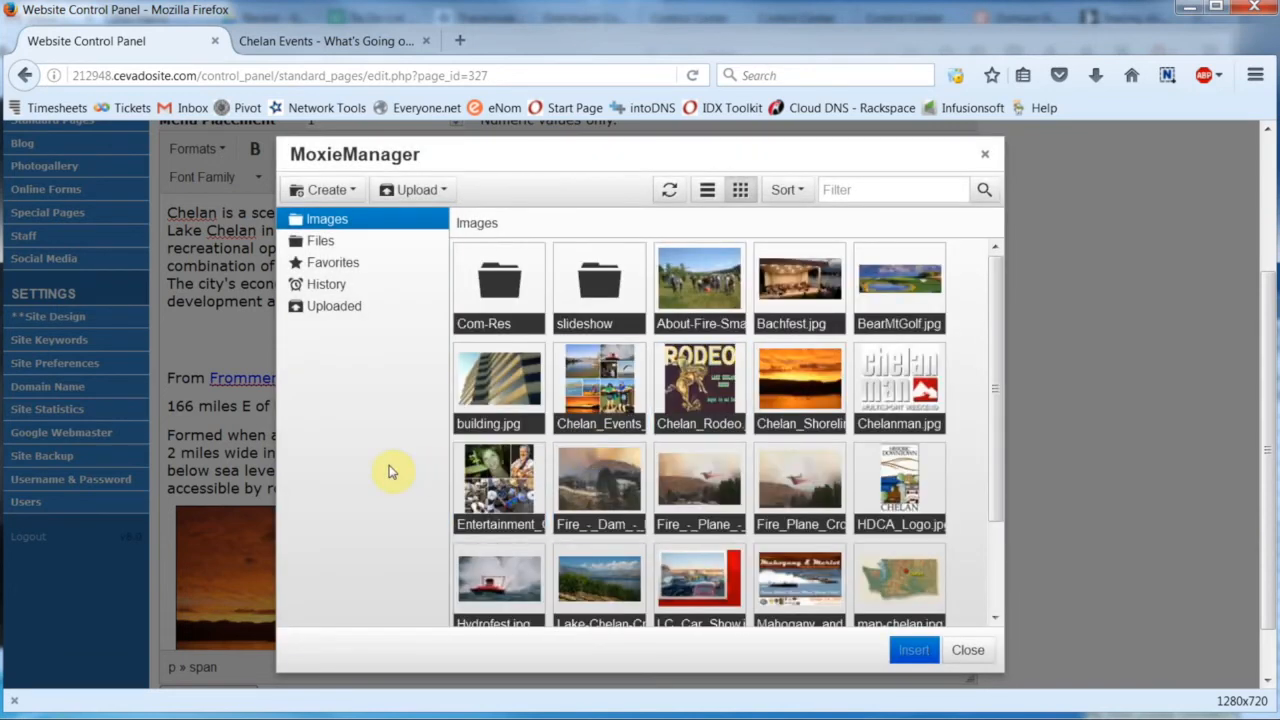
# - Choose the 2-1151d2d1-lg night photo in the Com-Res folder as the source of the image to insert
pyautogui.doubleClick(484, 296)
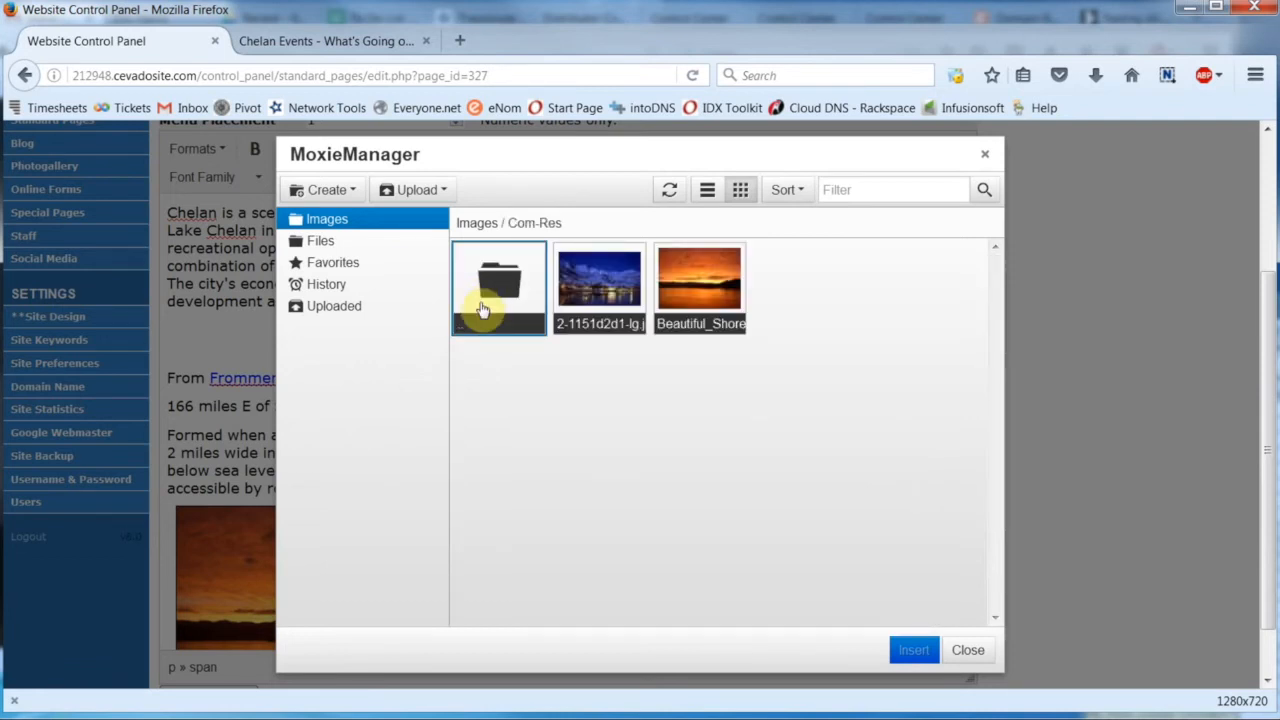
pyautogui.click(595, 300)
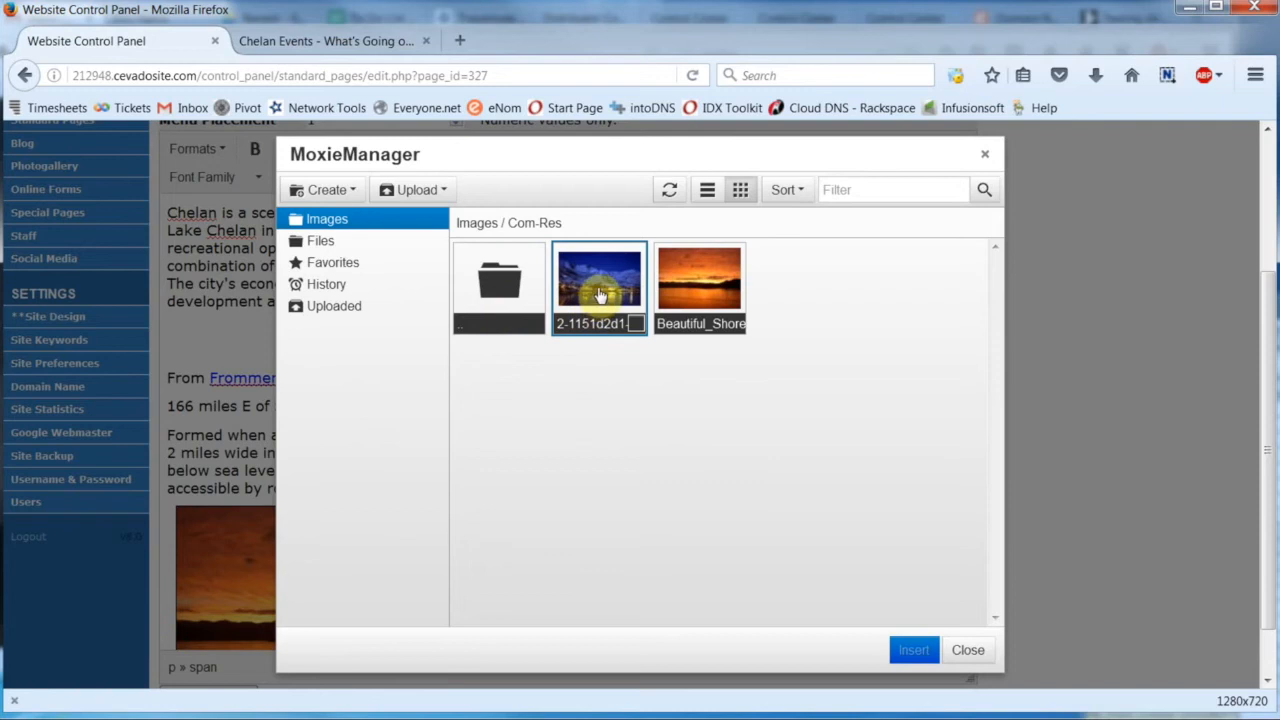
pyautogui.doubleClick(632, 326)
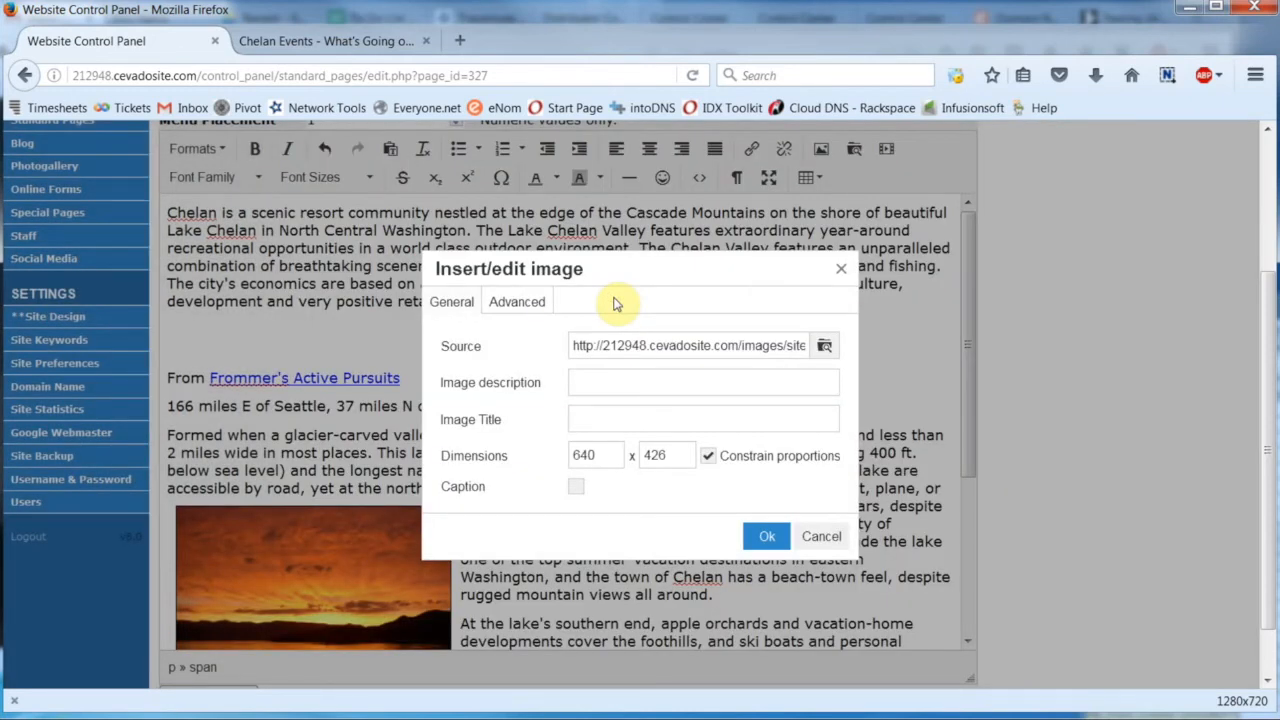
# - Insert the night photo with vertical and horizontal space of 10, and align it to the right of the text
pyautogui.click(522, 301)
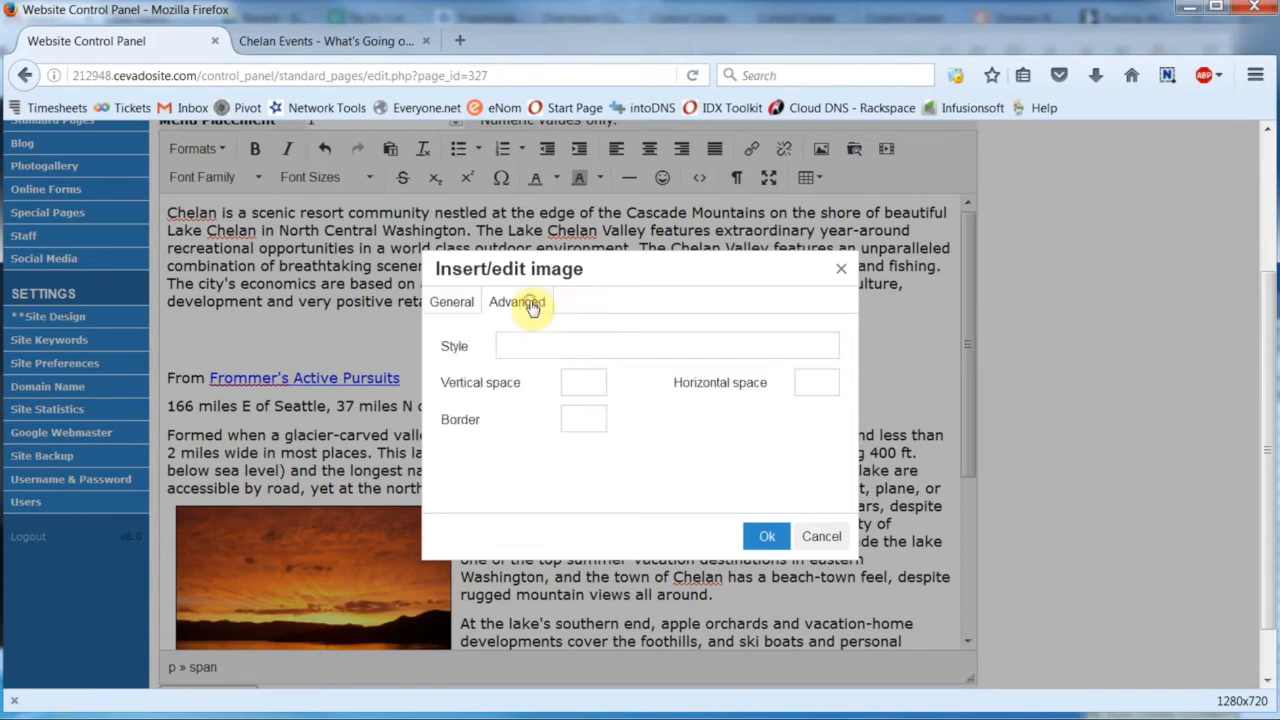
pyautogui.click(574, 378)
pyautogui.write('10')
pyautogui.click(805, 382)
pyautogui.write('10')
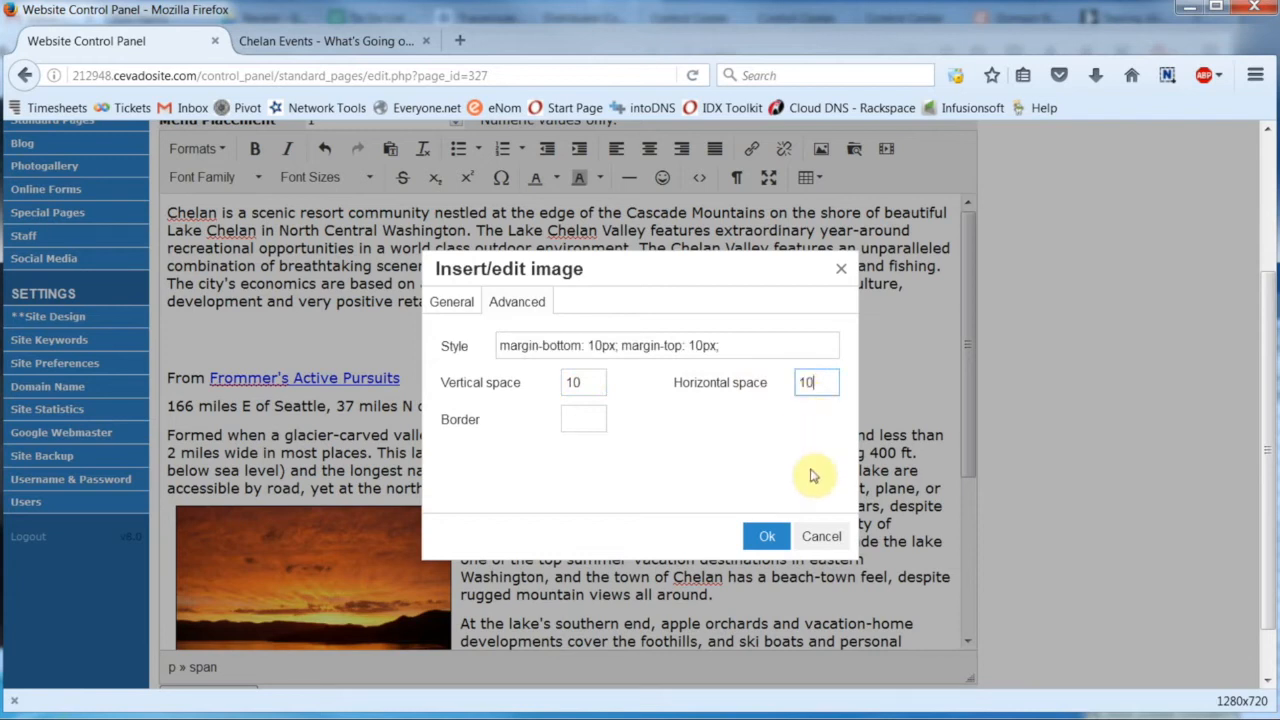
pyautogui.click(765, 538)
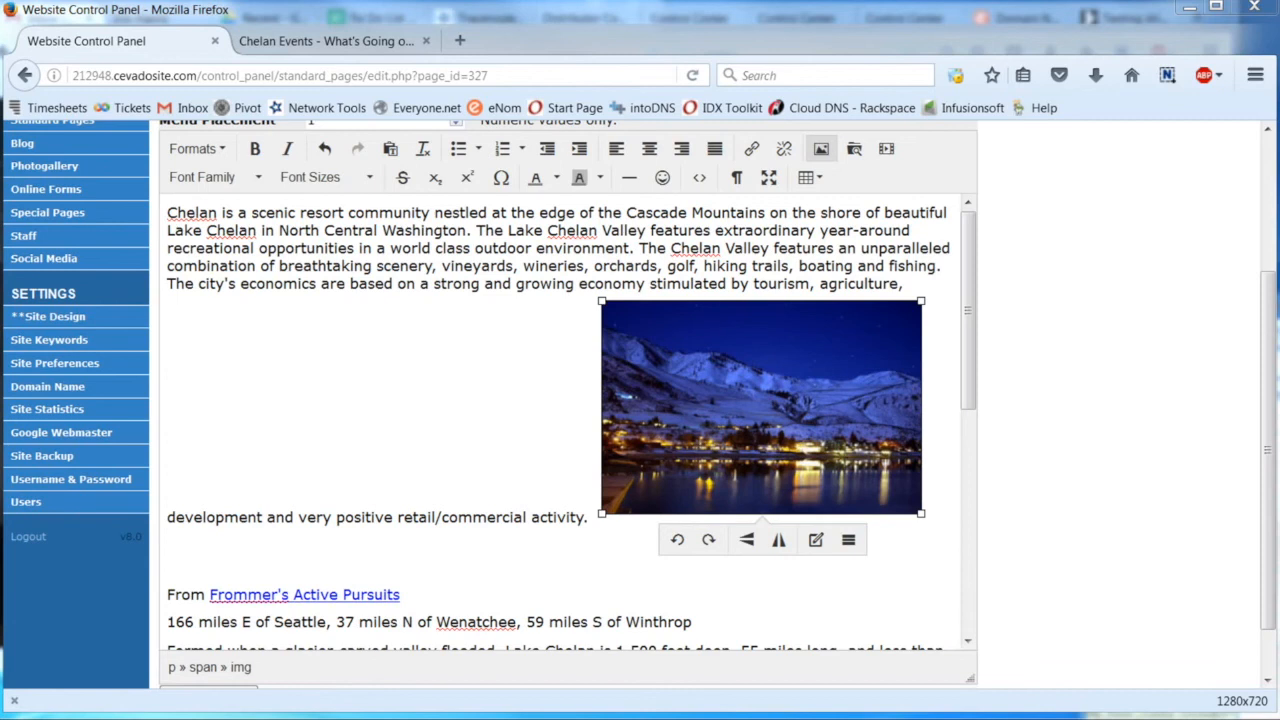
pyautogui.click(681, 149)
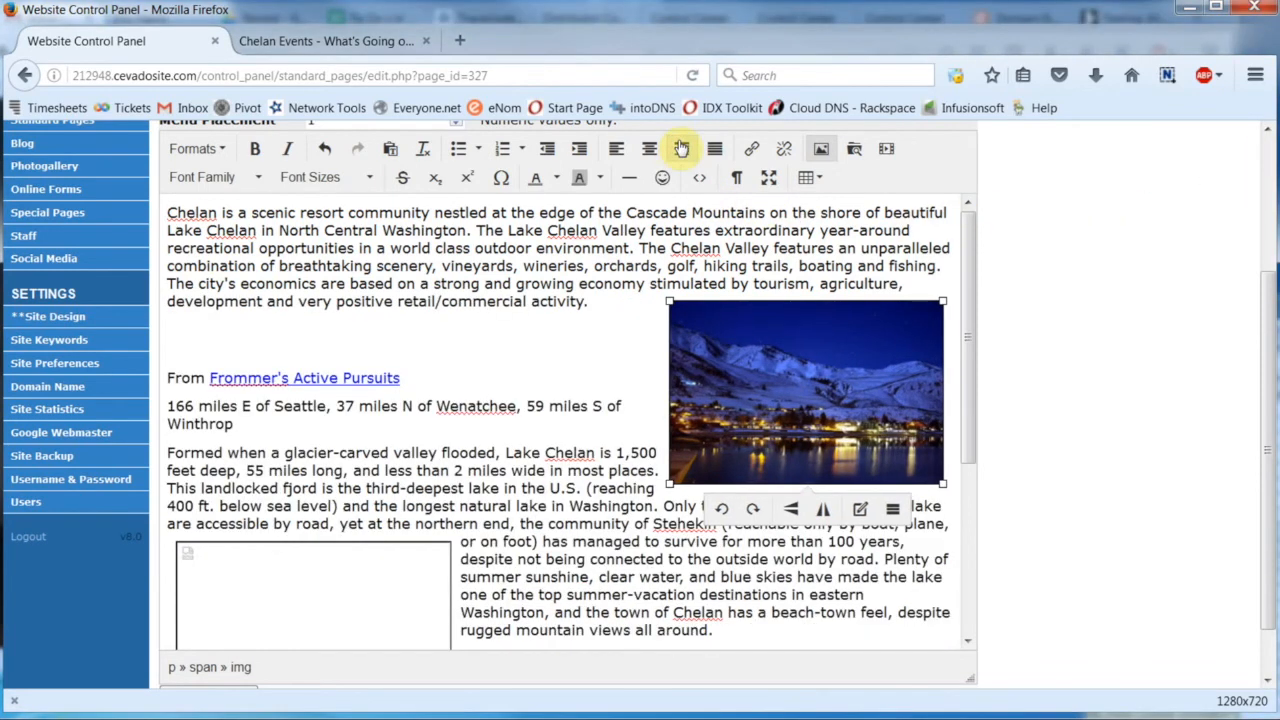
# - Relink the broken picture lower in the text to the Beautiful_Shoreline_Sunset_Resized.jpg copy in the Com-Res folder
pyautogui.scroll(-4, 606, 388)
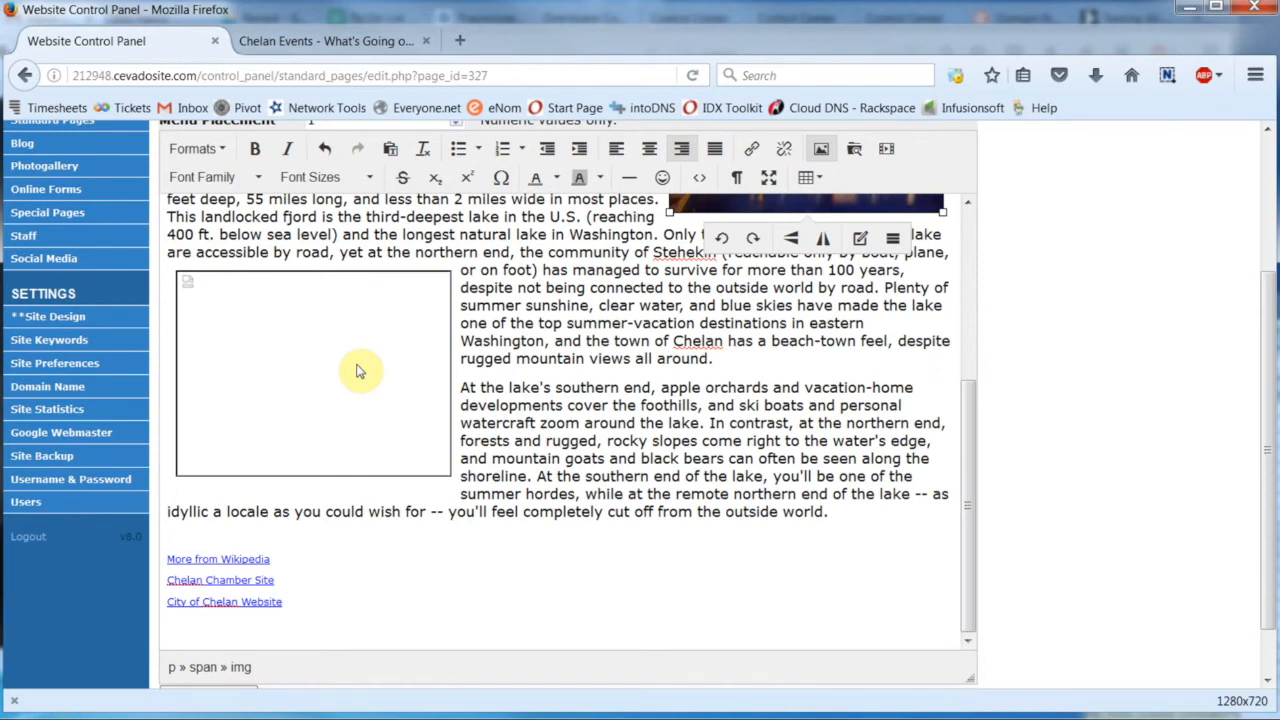
pyautogui.click(358, 371)
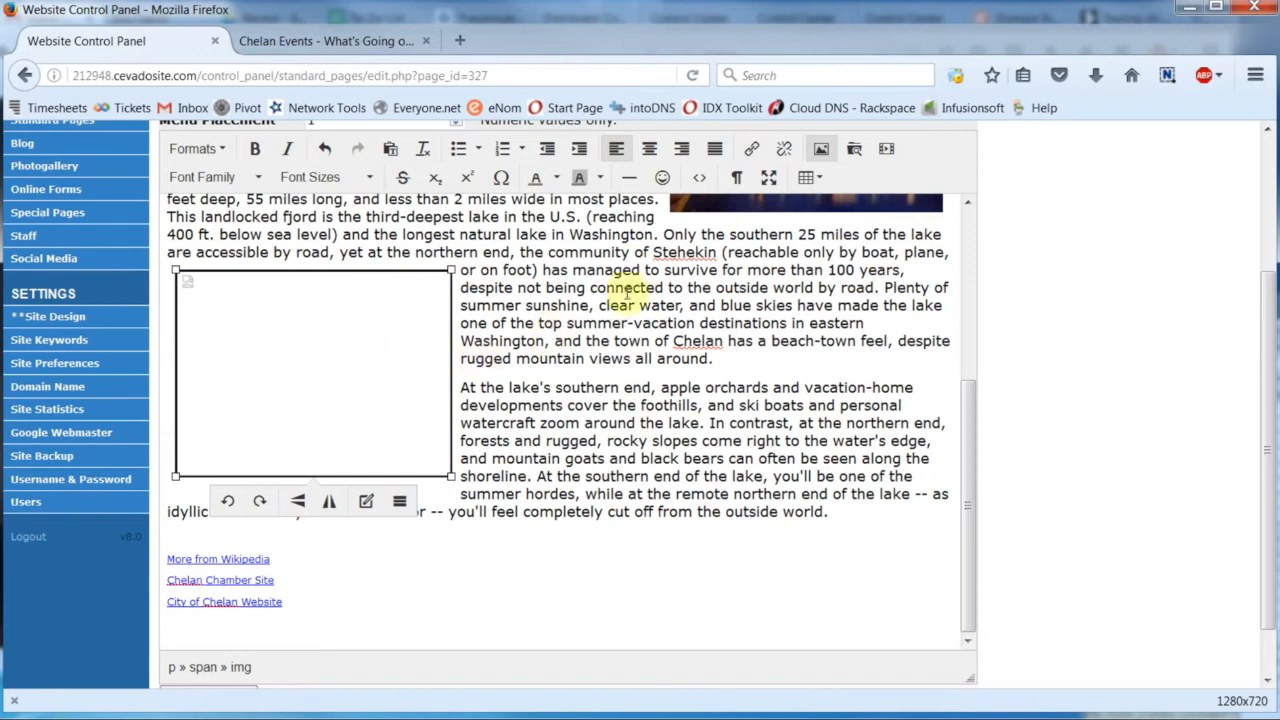
pyautogui.click(823, 148)
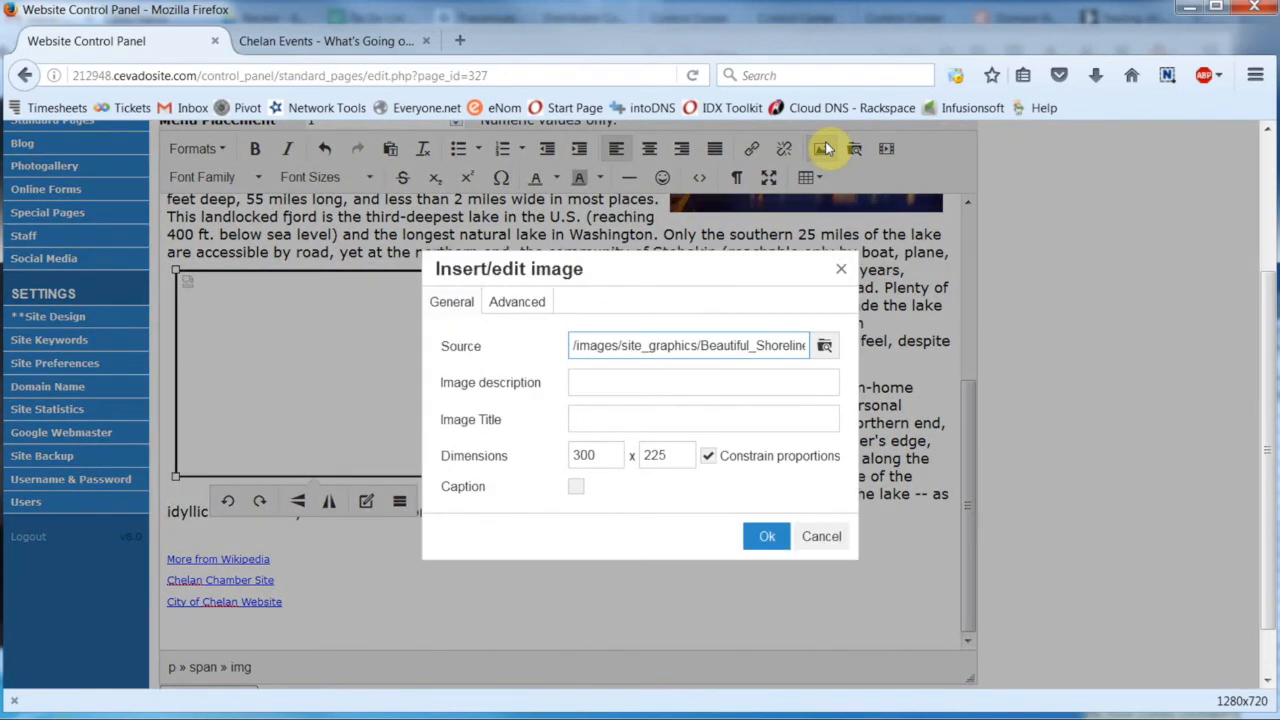
pyautogui.click(824, 347)
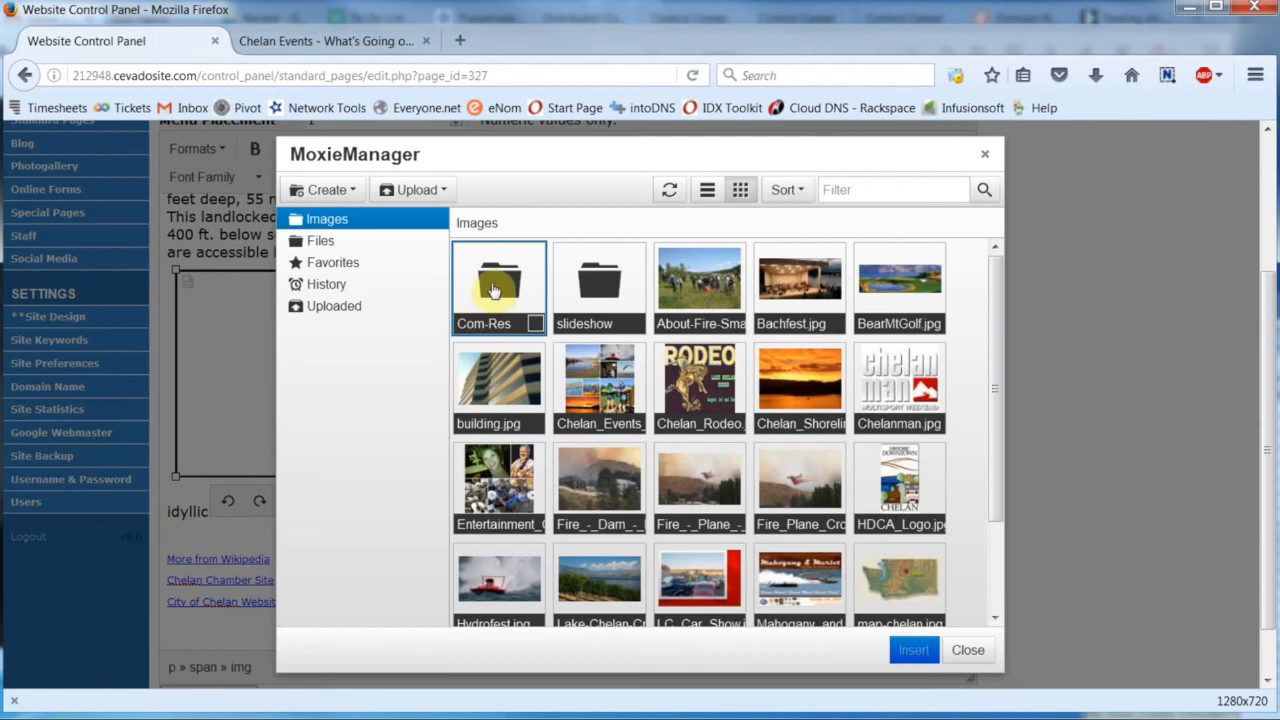
pyautogui.click(491, 283)
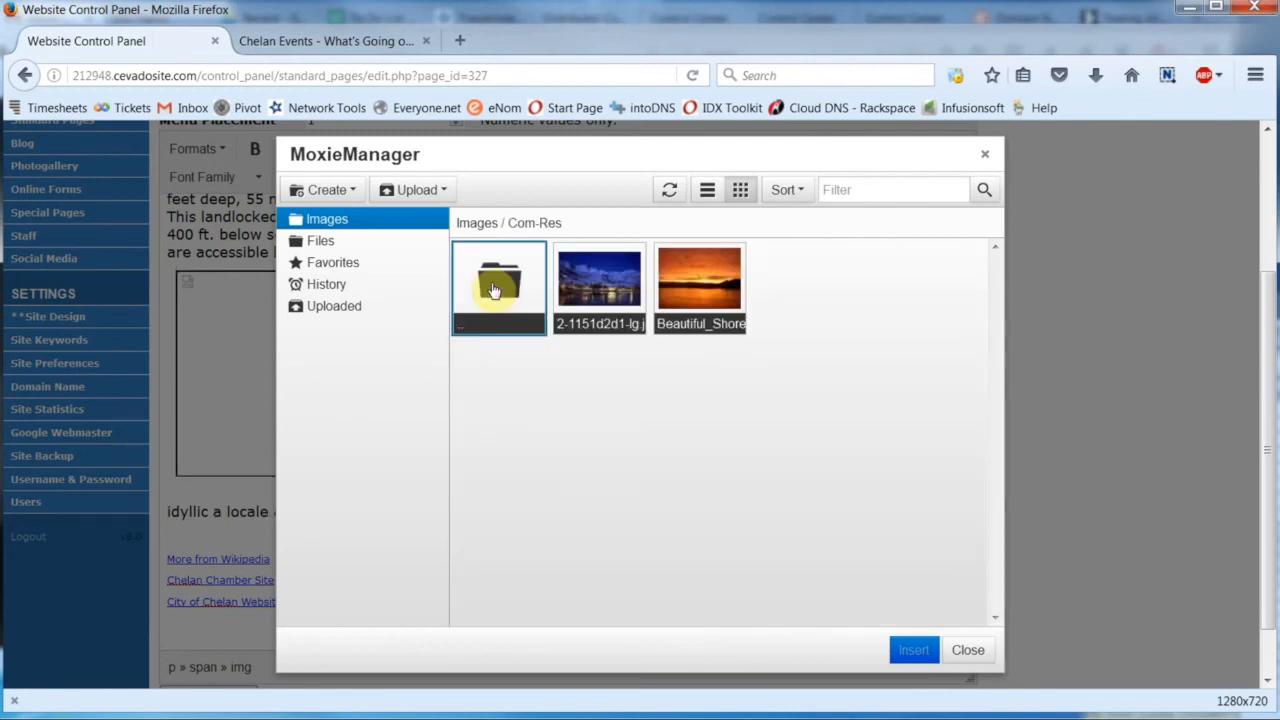
pyautogui.doubleClick(690, 291)
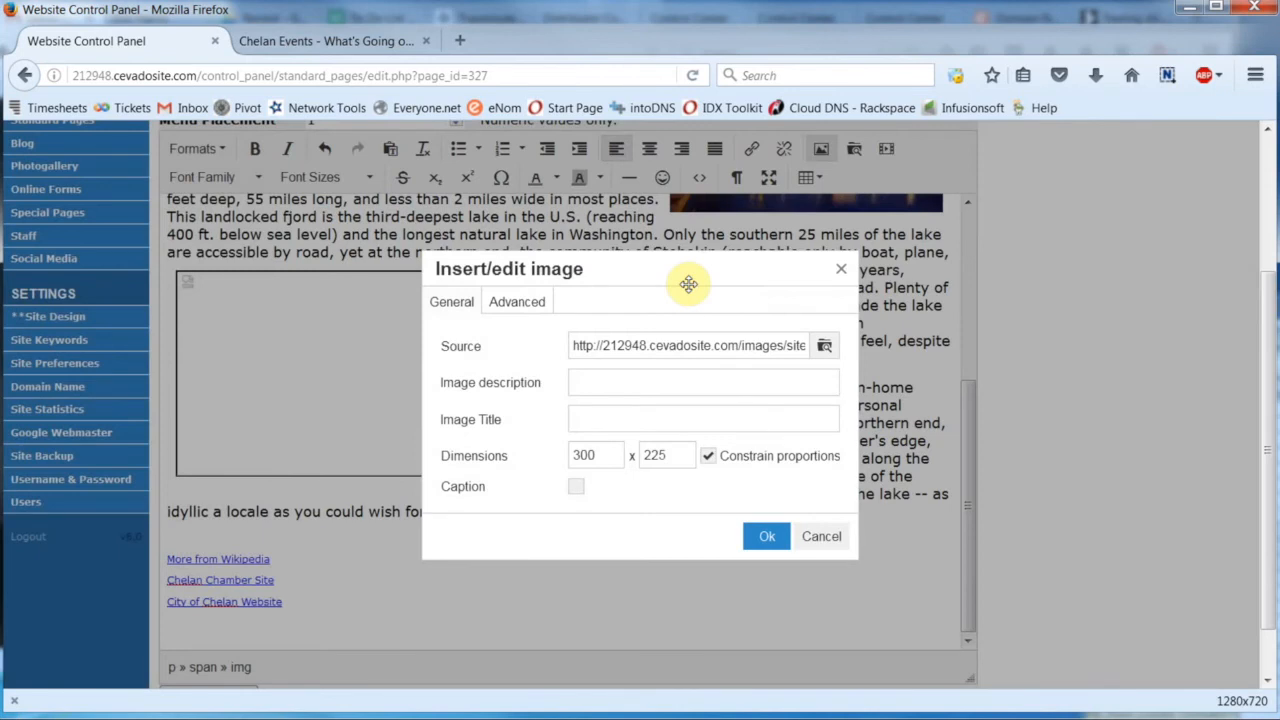
pyautogui.click(765, 538)
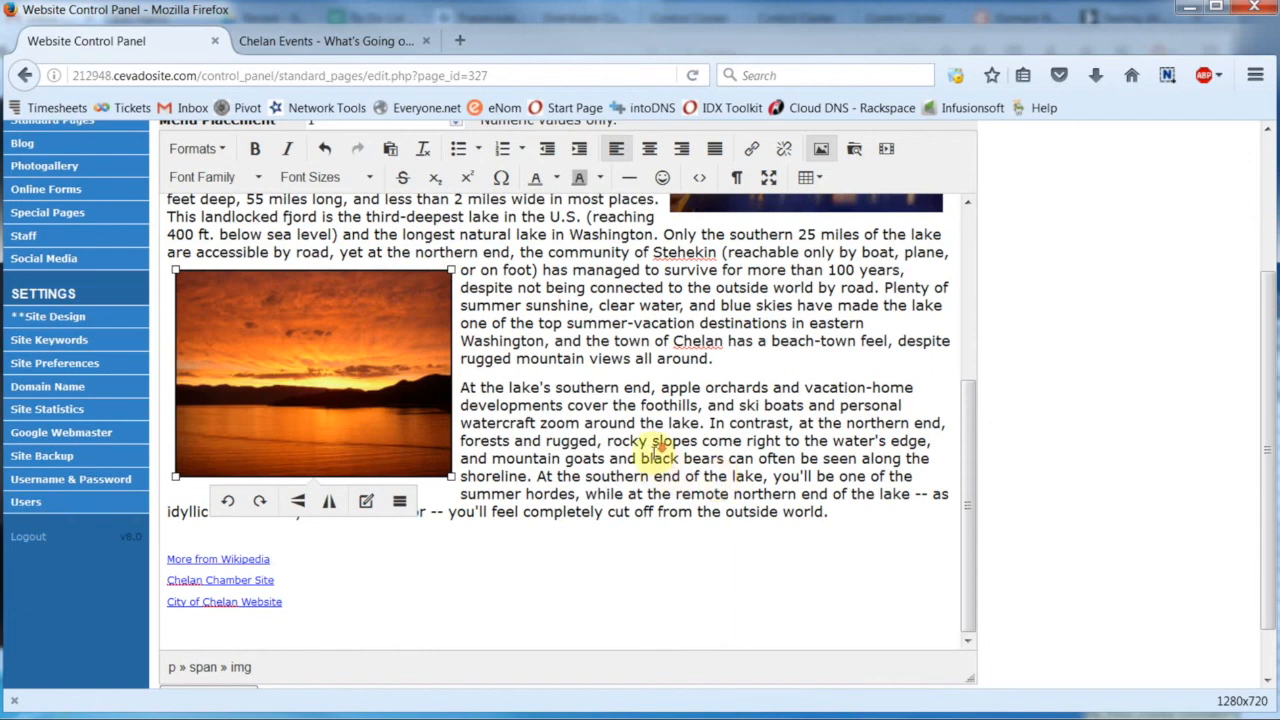
# - Save the edited page and reload the live Community Resource Page to review its pictures
pyautogui.scroll(-1, 655, 450)
pyautogui.click(213, 636)
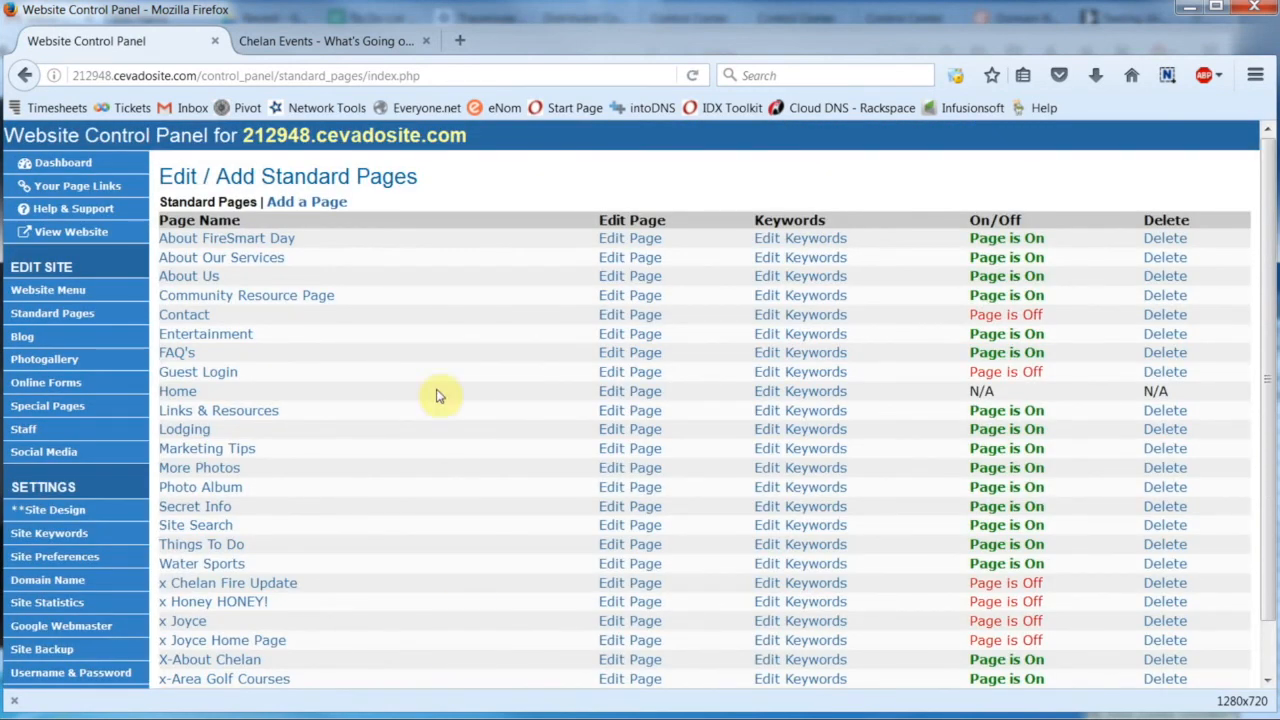
pyautogui.click(358, 42)
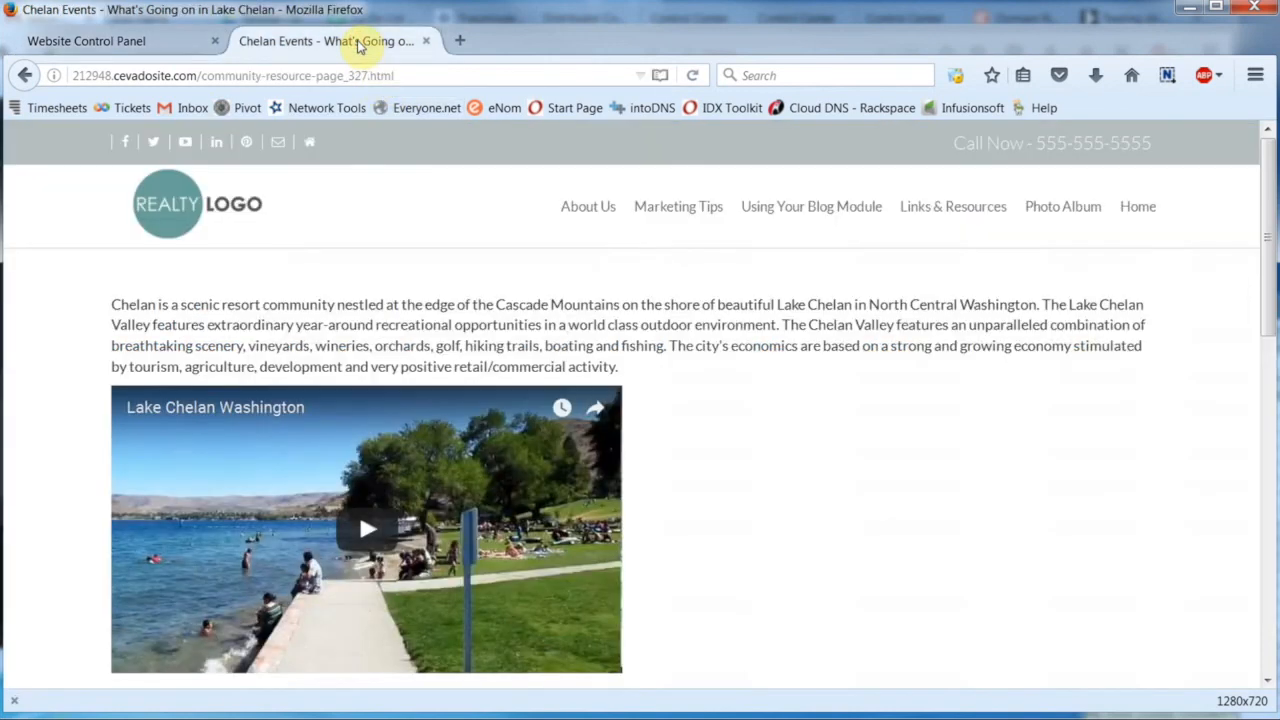
pyautogui.click(693, 75)
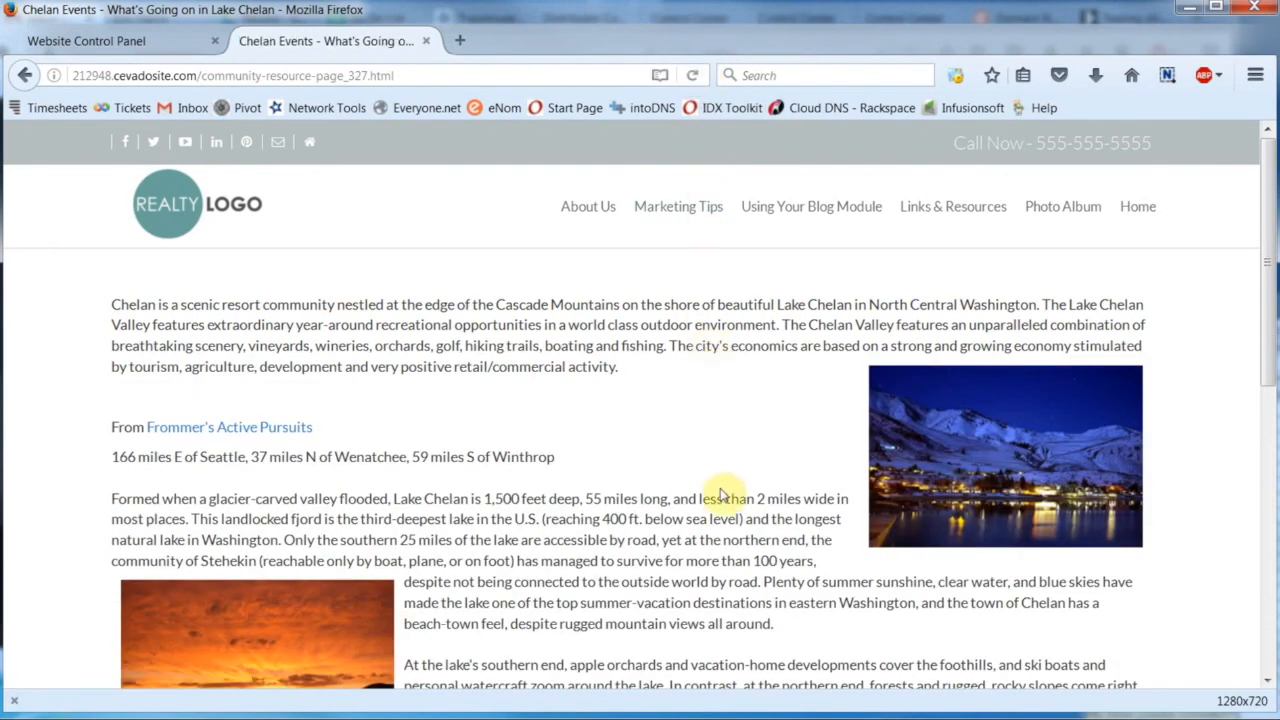
pyautogui.scroll(-1, 724, 492)
pyautogui.scroll(-3, 724, 492)
pyautogui.scroll(4, 723, 494)
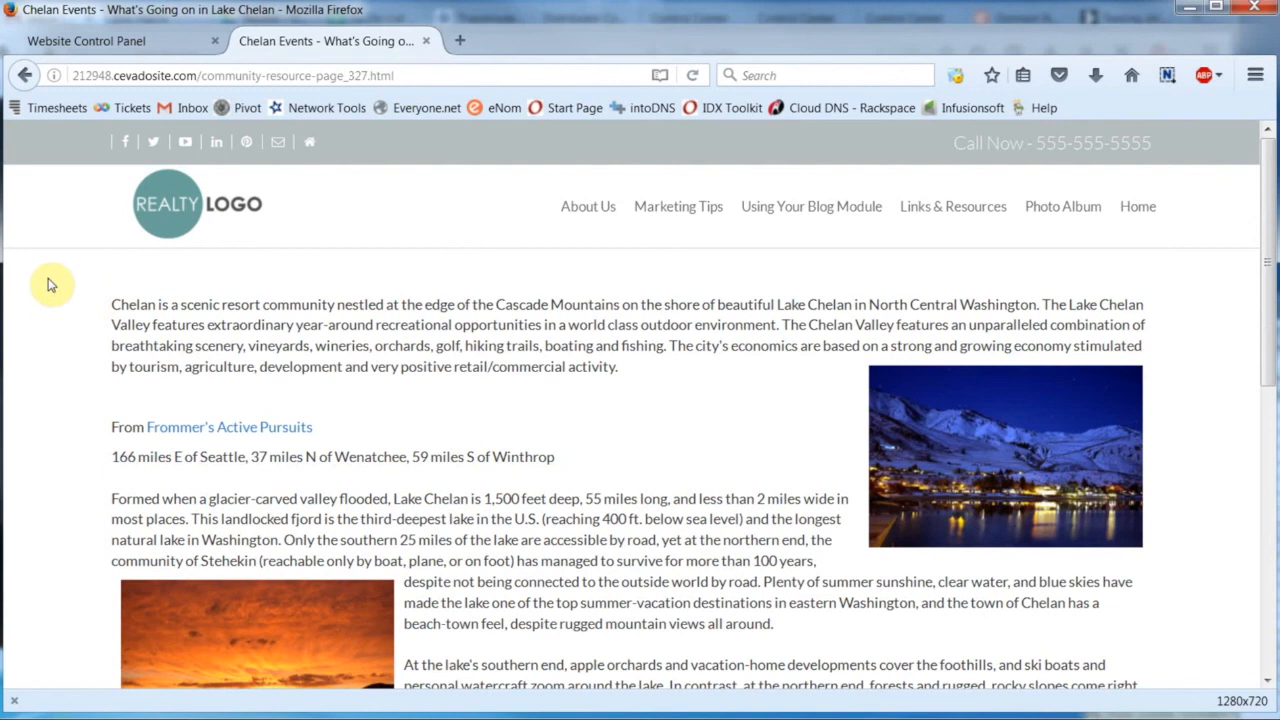
# - Return to the Website Control Panel and bring up the image file browser for the Community Resource Page
pyautogui.click(100, 41)
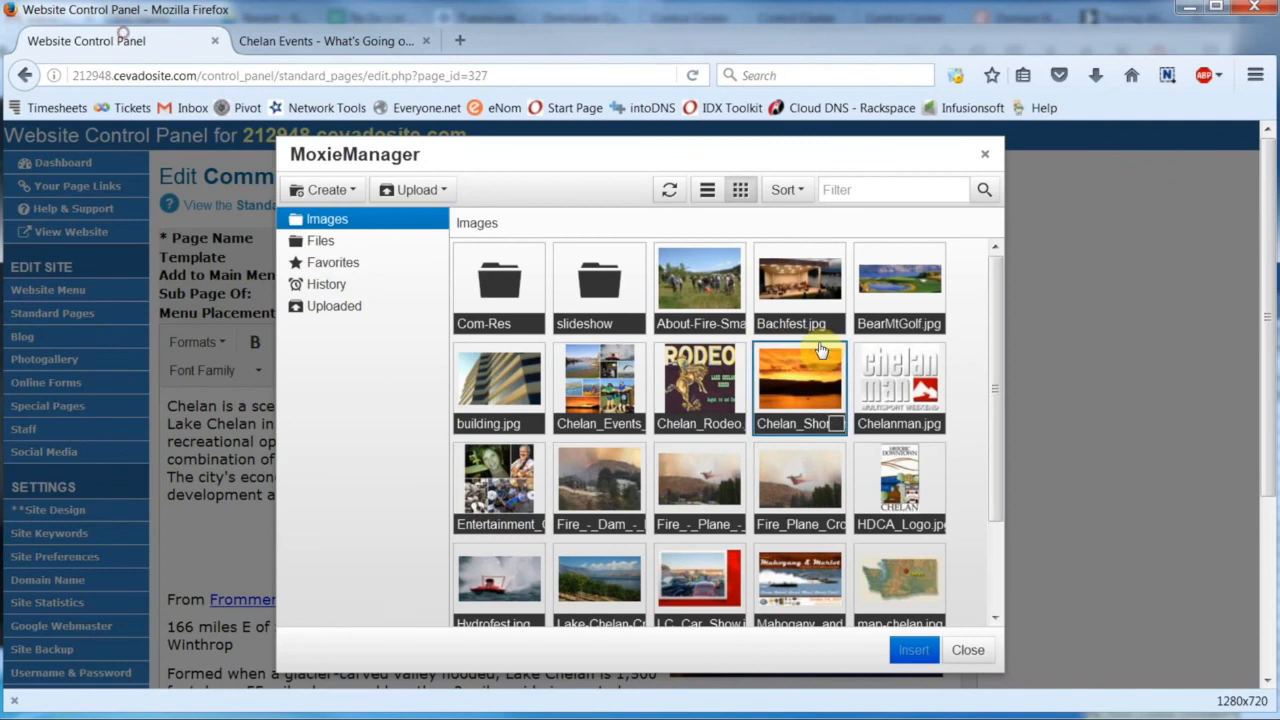